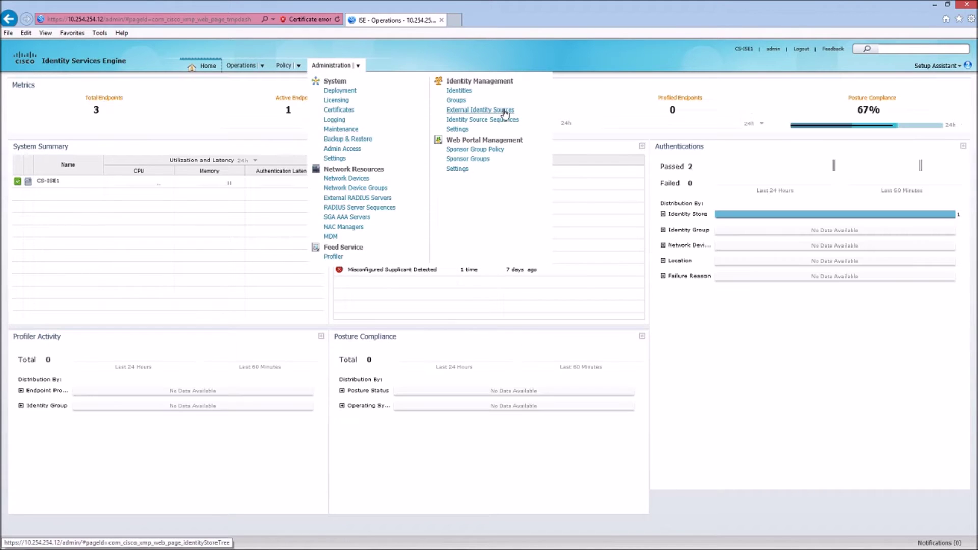
- Confirm the Active Directory source shows node CS-ISE1 connected to labserver1.ciscoswamp.com
{"action": "left_click", "coordinate": [505, 111]}
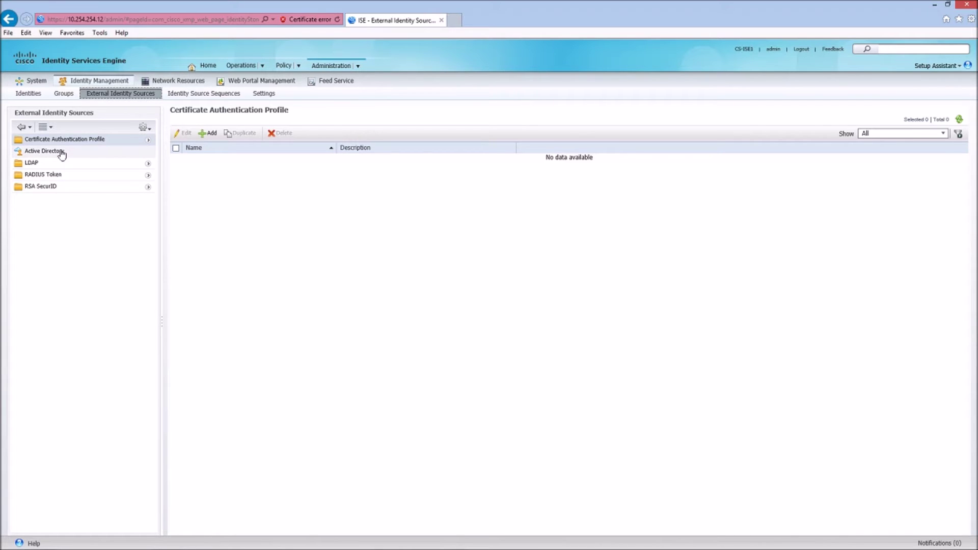
{"action": "left_click", "coordinate": [44, 151]}
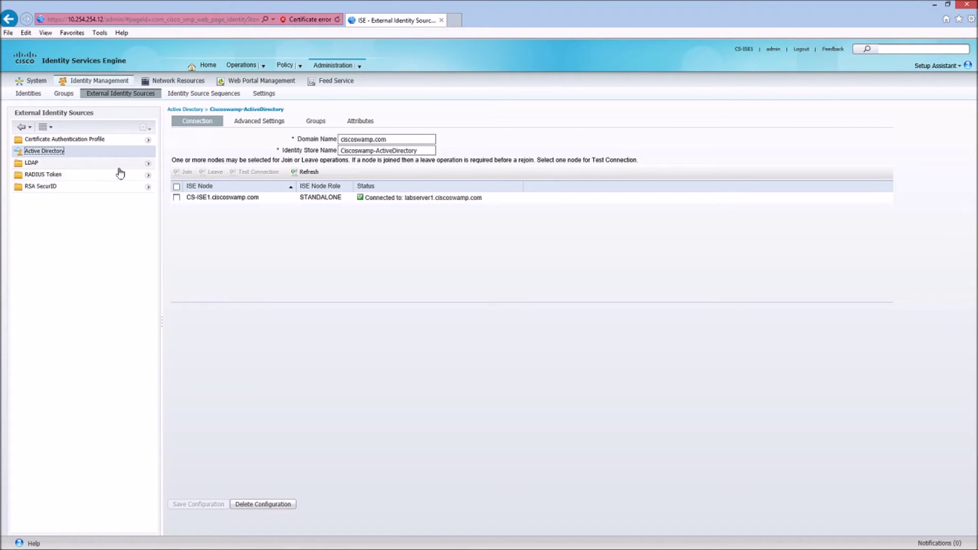
{"action": "mouse_move", "coordinate": [293, 69]}
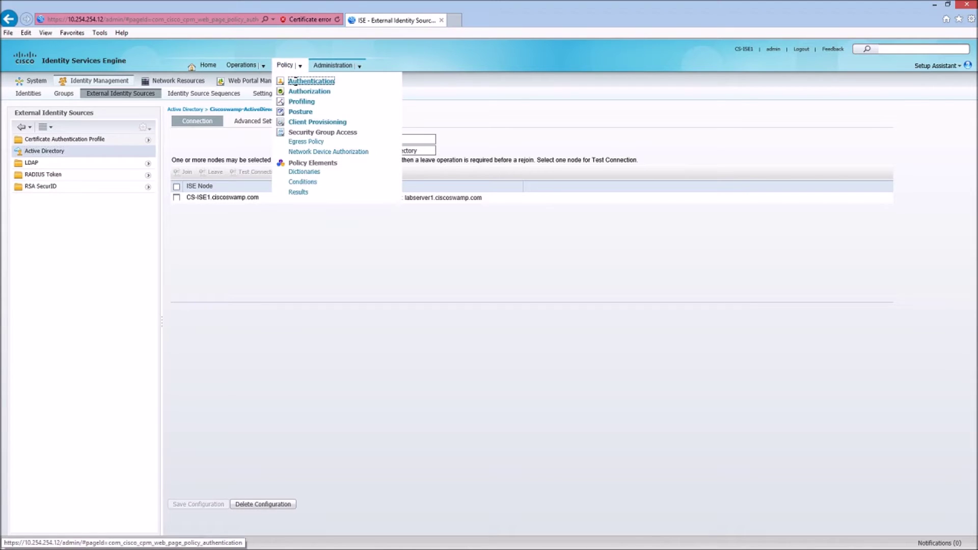
{"action": "left_click", "coordinate": [301, 81]}
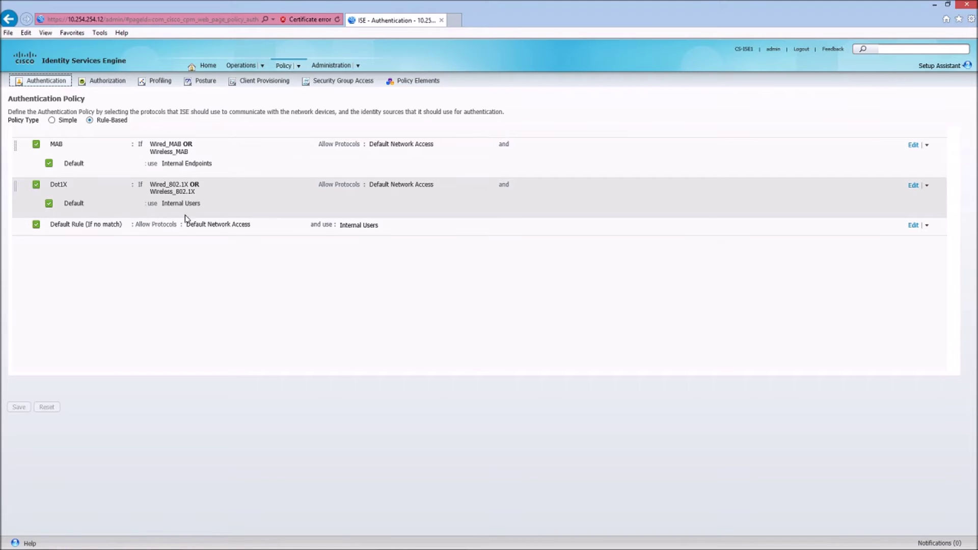
- Display the Authentication Allowed Protocols list, showing Default Network Access and EAP-FAST
{"action": "left_click", "coordinate": [295, 66]}
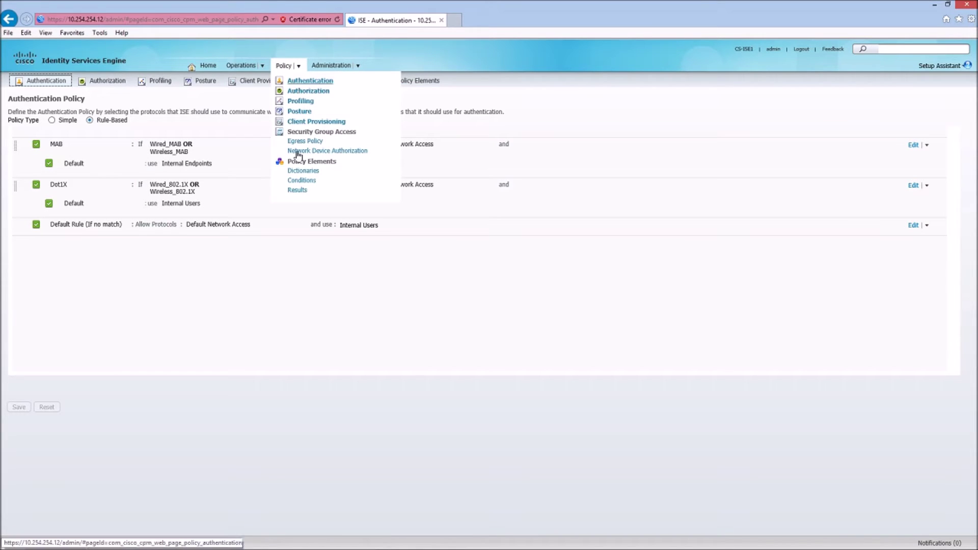
{"action": "left_click", "coordinate": [298, 190]}
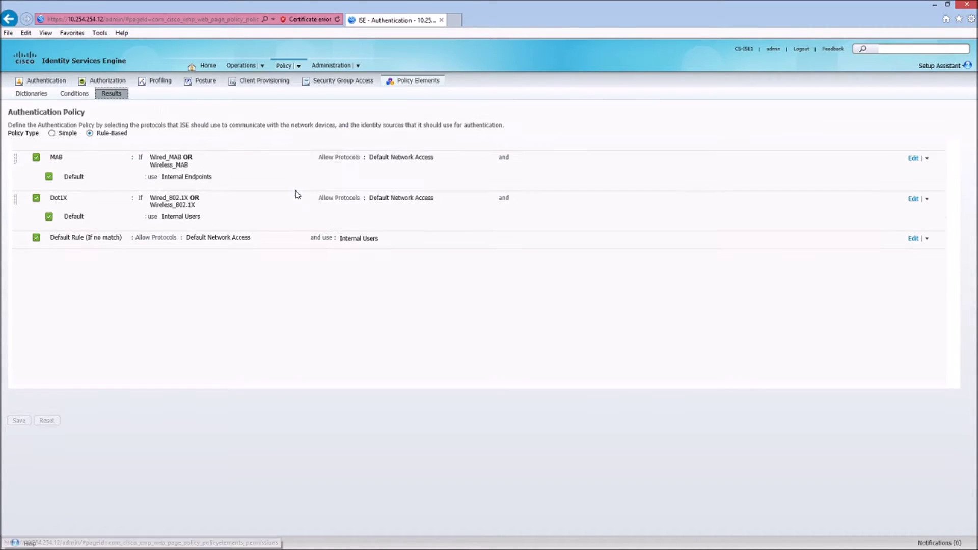
{"action": "left_click", "coordinate": [17, 153]}
{"action": "left_click", "coordinate": [49, 165]}
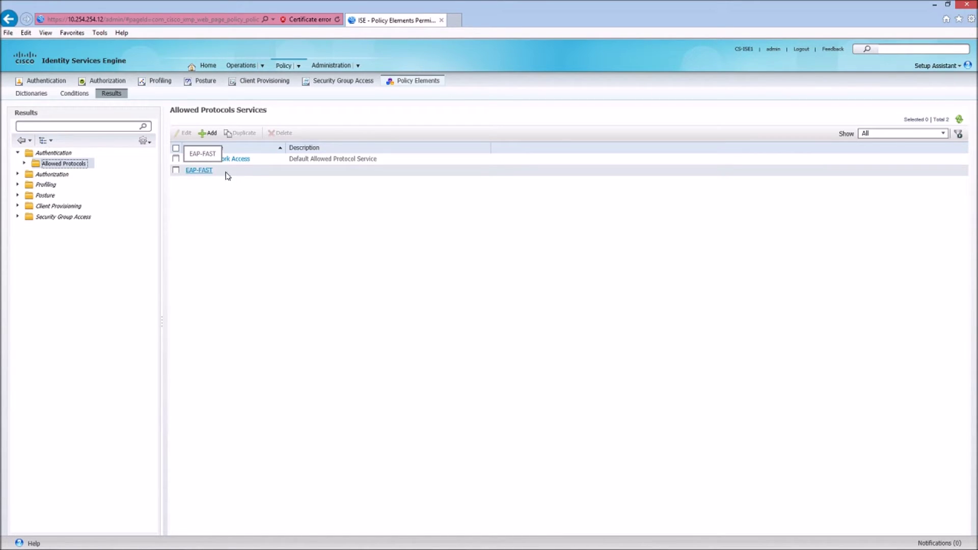
- Start a new allowed protocols service EAP_FAST with host lookup, PAP, EAP-MD5, EAP-TLS and PEAP disabled
{"action": "left_click", "coordinate": [206, 134]}
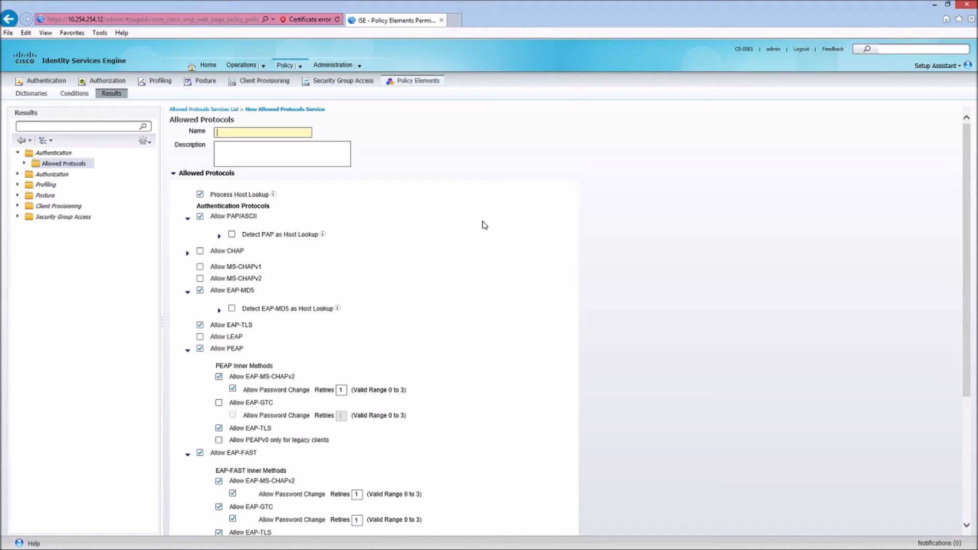
{"action": "type", "text": "EAP_FAST"}
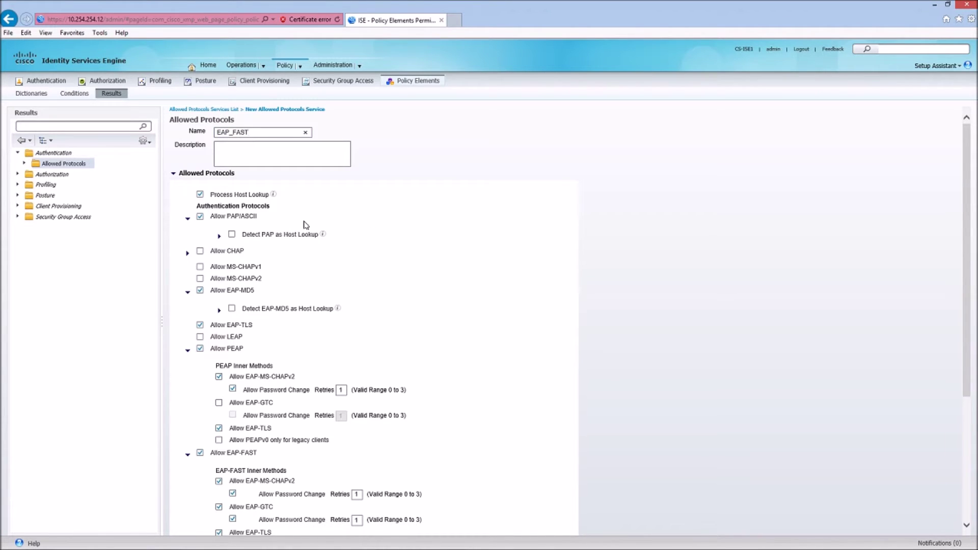
{"action": "left_click", "coordinate": [200, 195]}
{"action": "left_click", "coordinate": [200, 217]}
{"action": "left_click", "coordinate": [200, 291]}
{"action": "left_click", "coordinate": [199, 325]}
{"action": "left_click", "coordinate": [200, 349]}
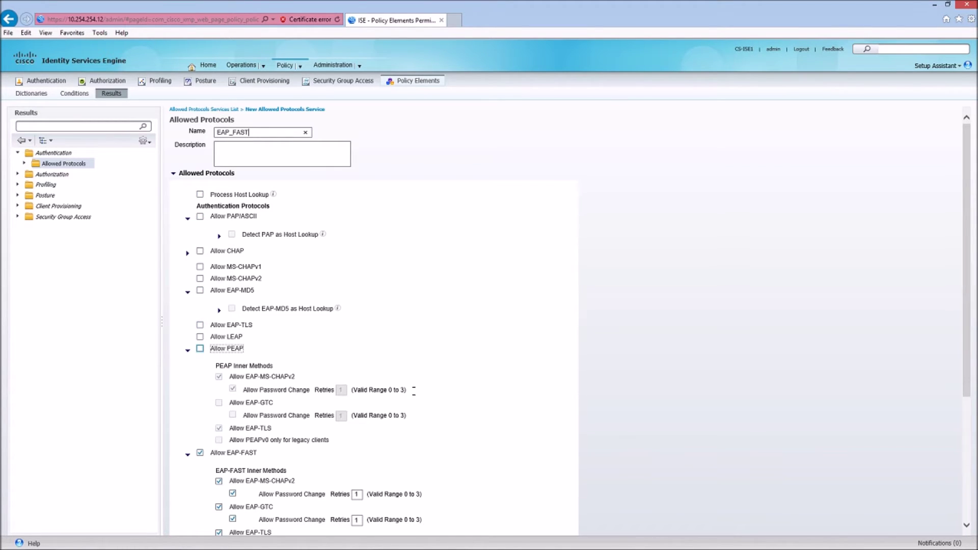
- Enable anonymous in-band PAC provisioning for EAP-FAST and submit the EAP_FAST service
{"action": "scroll", "coordinate": [968, 366], "scroll_direction": "down", "scroll_amount": 4}
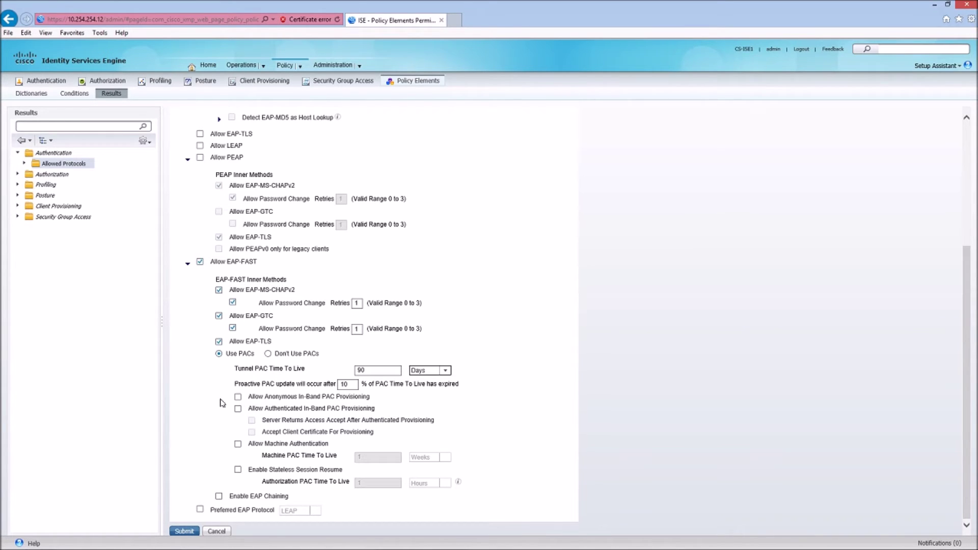
{"action": "left_click", "coordinate": [237, 398]}
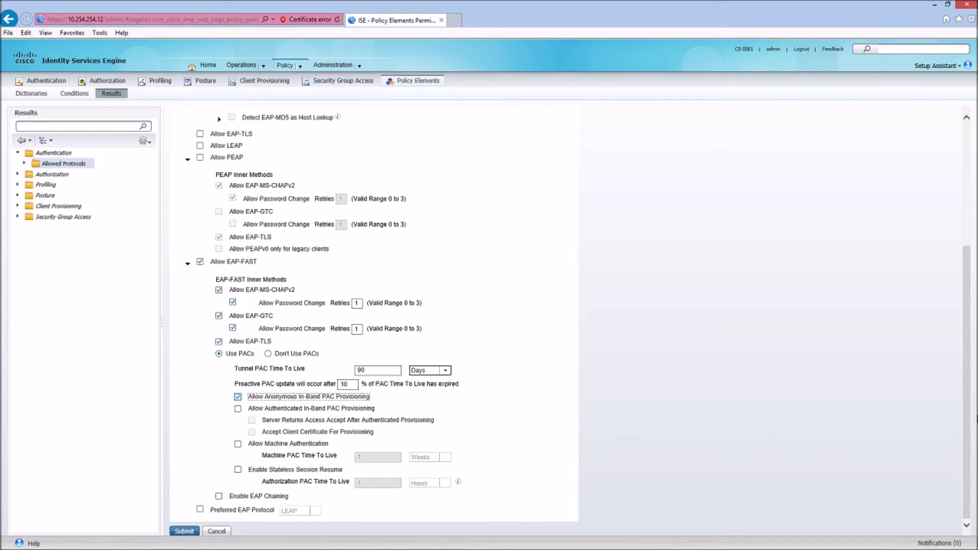
{"action": "left_click_drag", "start_coordinate": [966, 421], "coordinate": [956, 462]}
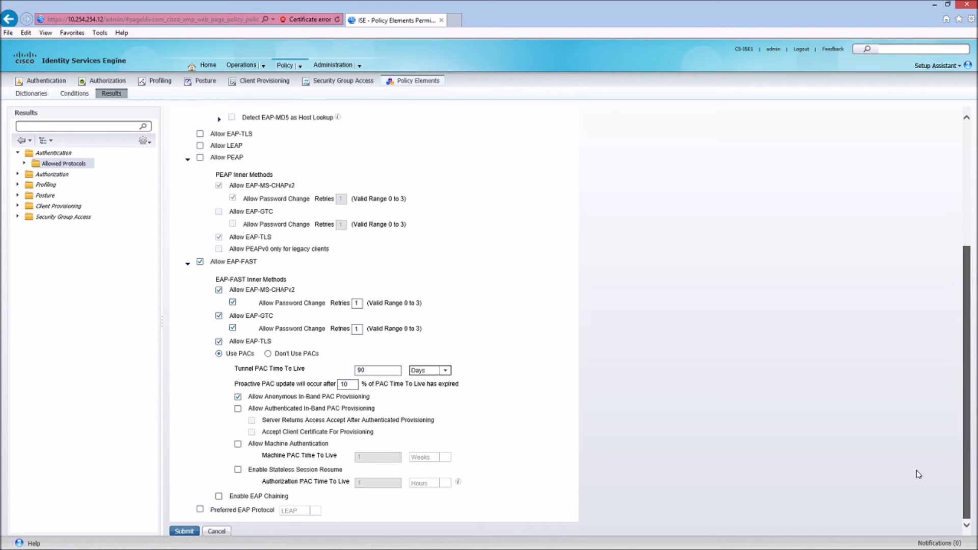
{"action": "left_click", "coordinate": [186, 532]}
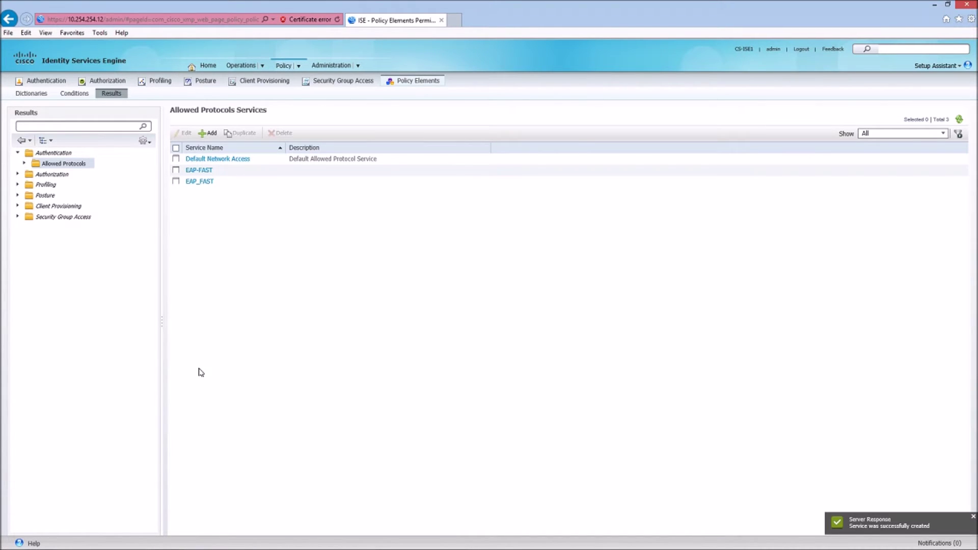
- Delete the old EAP-FAST service, leaving Default Network Access and EAP_FAST
{"action": "left_click", "coordinate": [176, 171]}
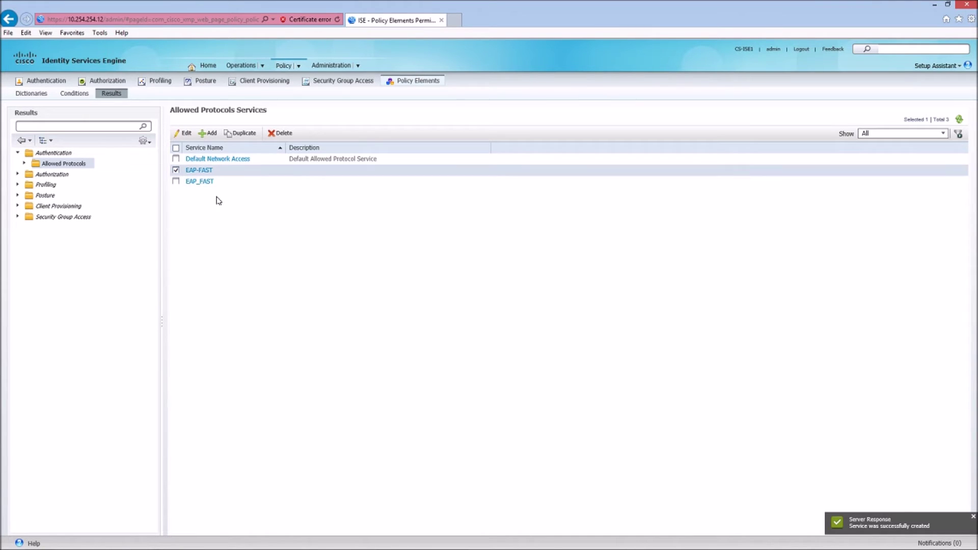
{"action": "left_click", "coordinate": [281, 134]}
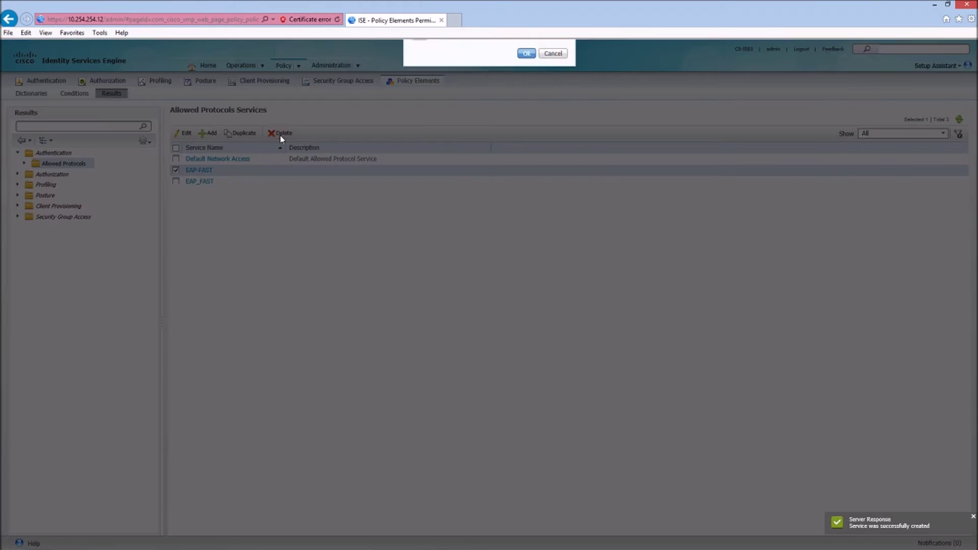
{"action": "left_click", "coordinate": [525, 77]}
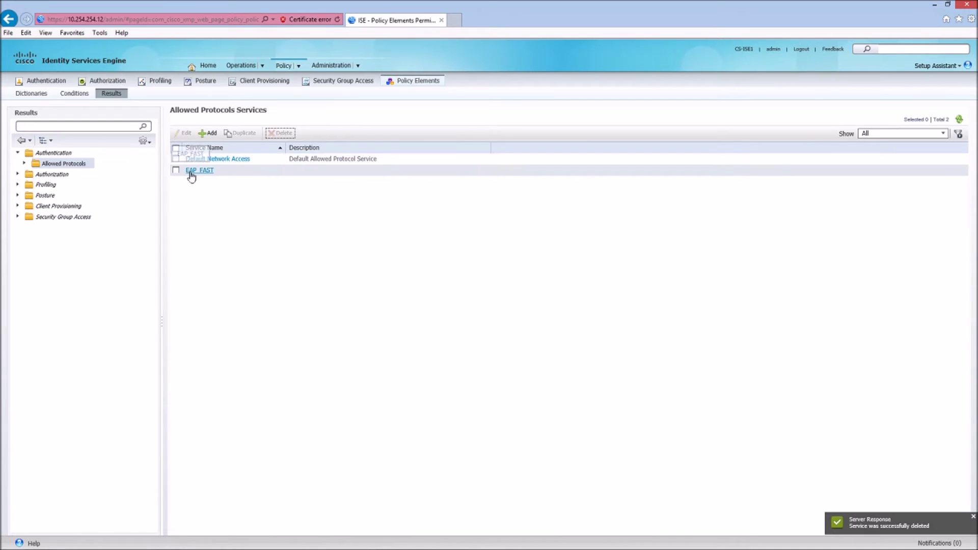
- Return to the Authentication Policy showing the MAB, Dot1X and Default rules
{"action": "left_click", "coordinate": [284, 66]}
{"action": "mouse_move", "coordinate": [284, 66]}
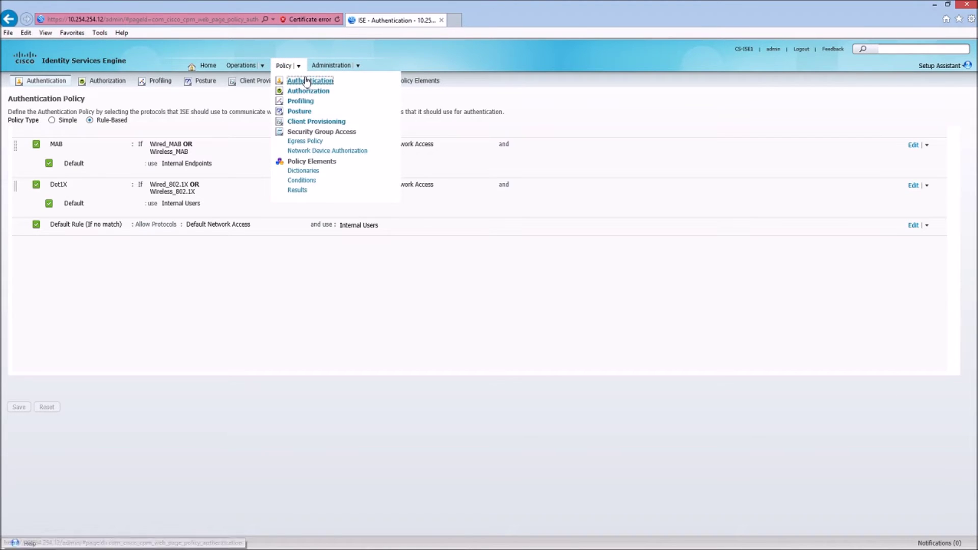
{"action": "left_click", "coordinate": [306, 82]}
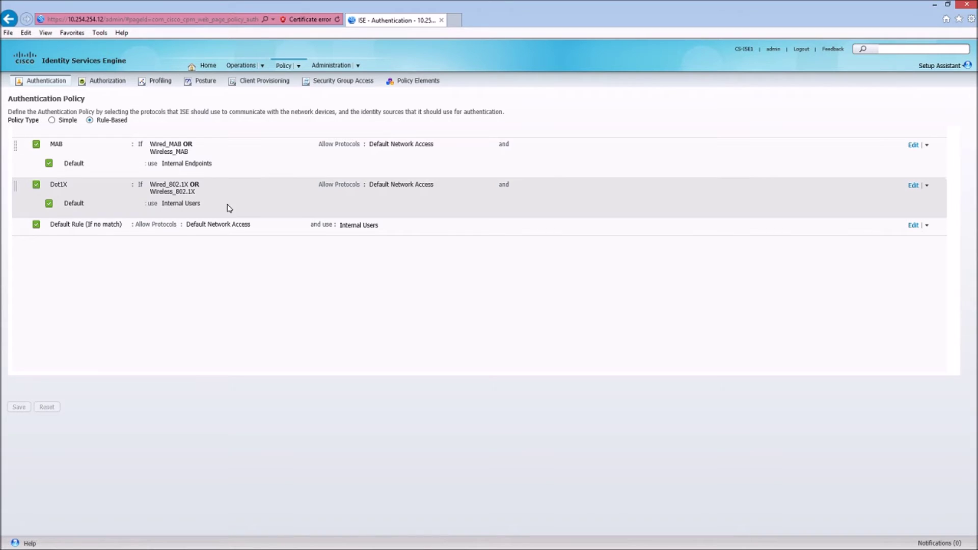
- Set the Dot1X rule's allowed protocols to EAP_FAST
{"action": "left_click", "coordinate": [913, 186]}
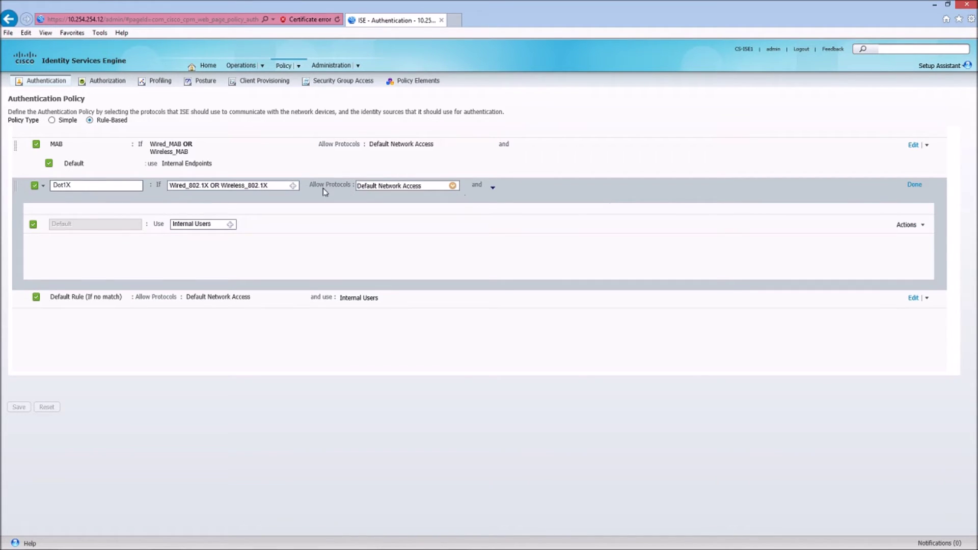
{"action": "left_click", "coordinate": [452, 186]}
{"action": "left_click", "coordinate": [493, 240]}
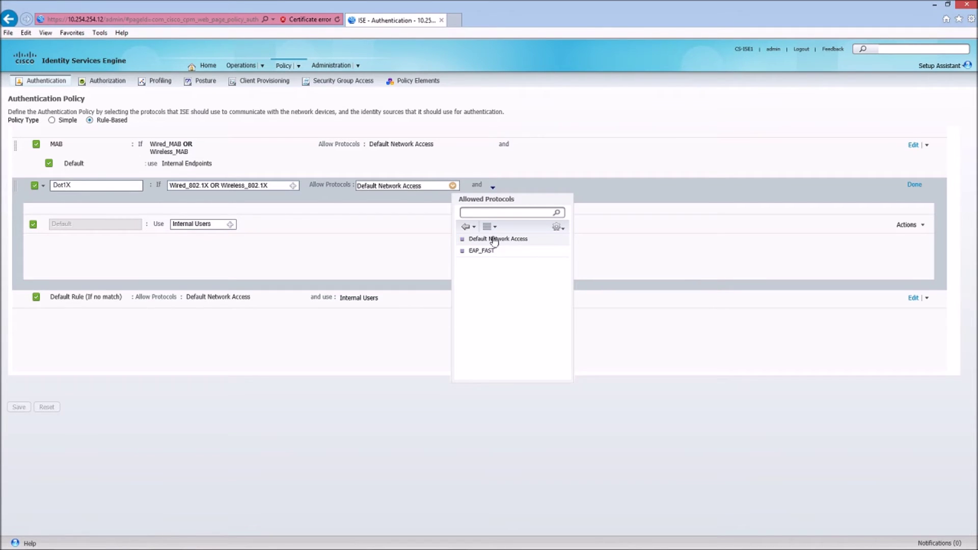
{"action": "left_click", "coordinate": [481, 251]}
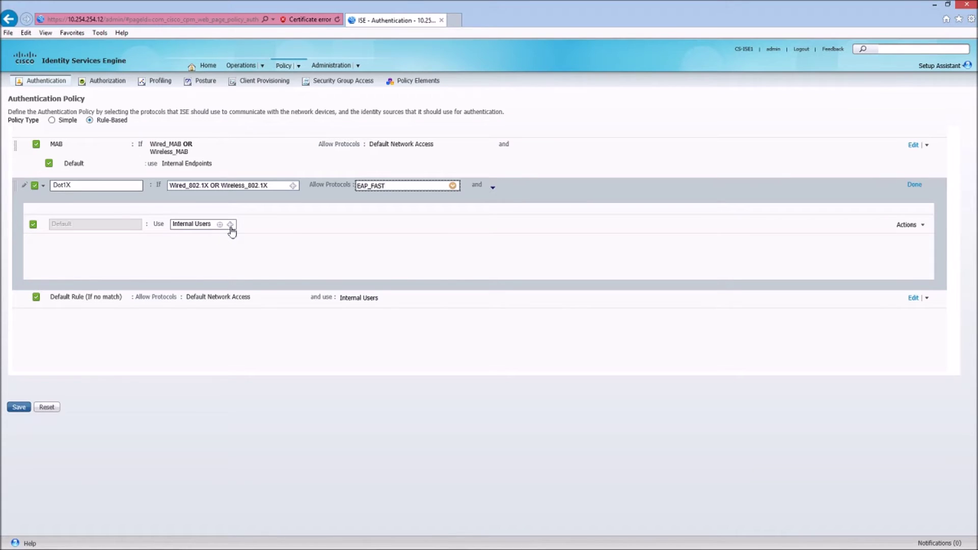
- Use Ciscoswamp-ActiveDirectory as the Dot1X identity source and save the authentication policy
{"action": "left_click", "coordinate": [230, 224]}
{"action": "left_click", "coordinate": [365, 241]}
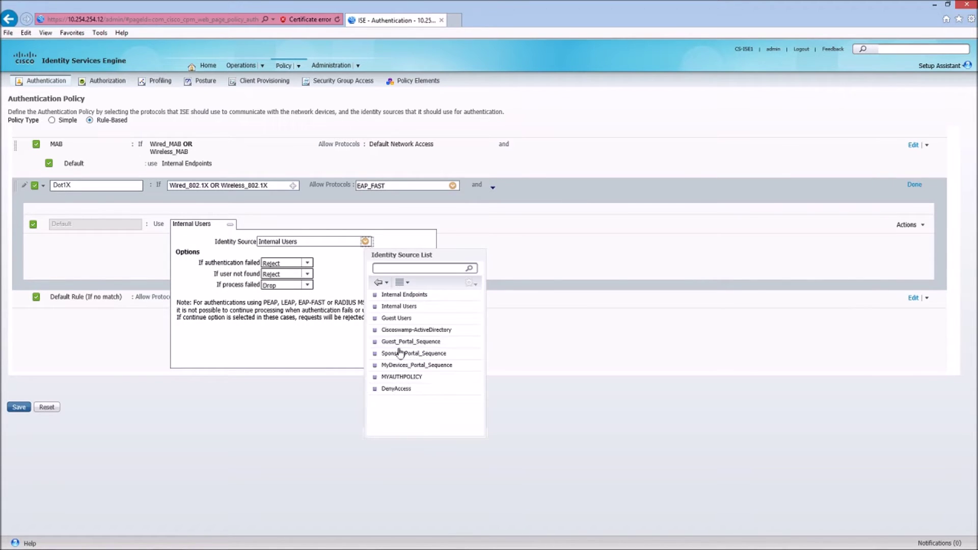
{"action": "left_click", "coordinate": [410, 330]}
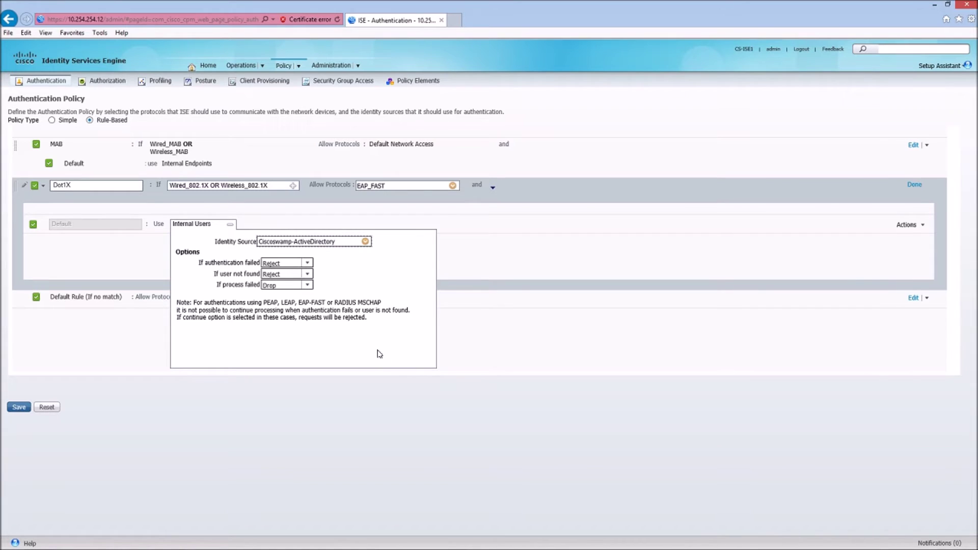
{"action": "left_click", "coordinate": [196, 436]}
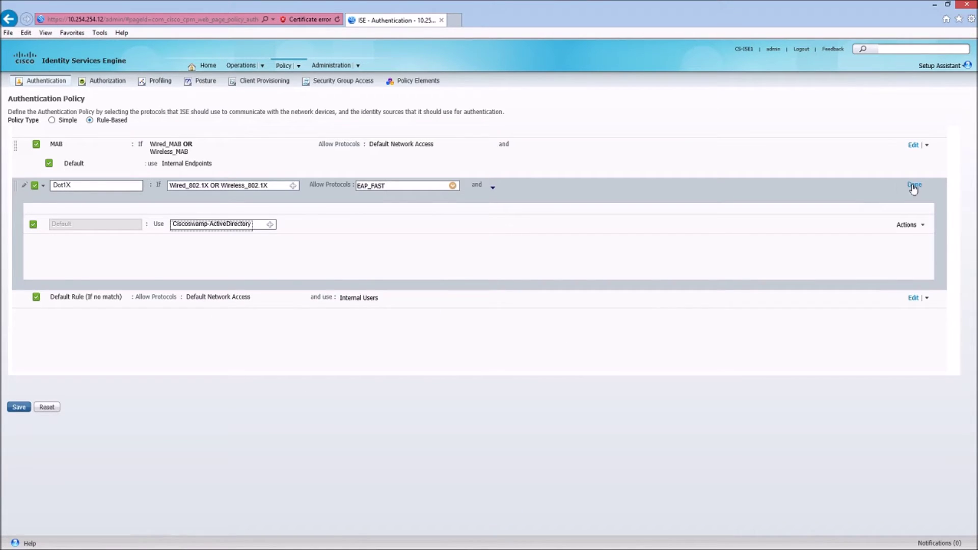
{"action": "left_click", "coordinate": [915, 184]}
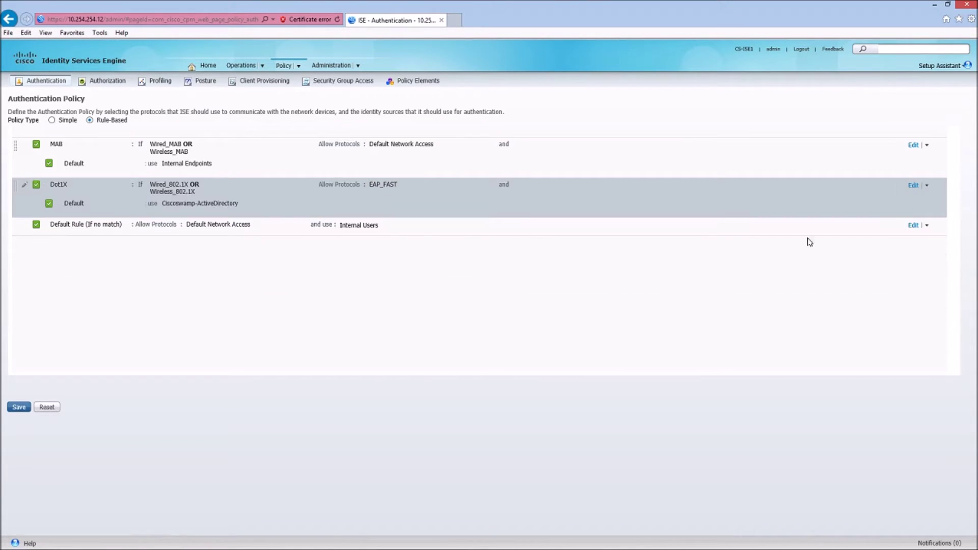
{"action": "left_click", "coordinate": [15, 409]}
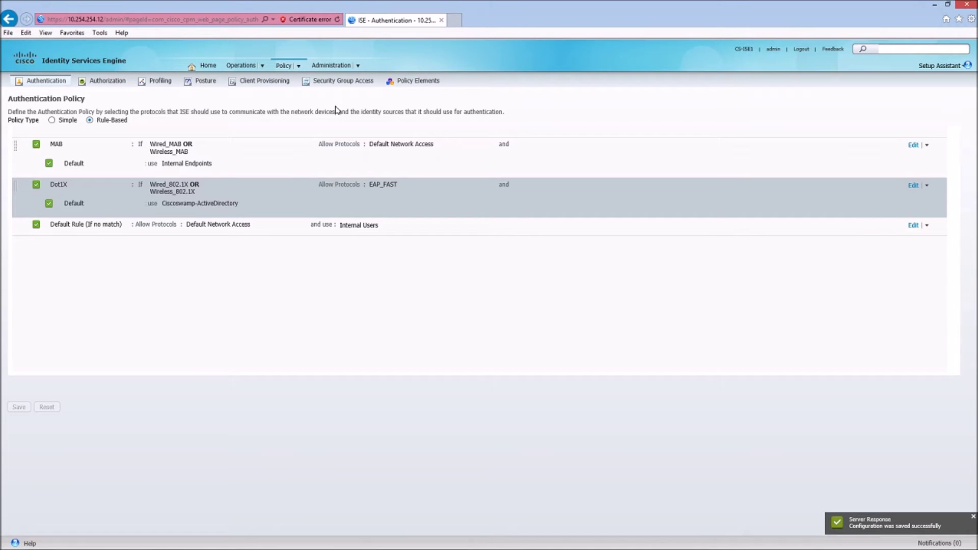
- Go to the Network Devices list under Administration
{"action": "mouse_move", "coordinate": [286, 67]}
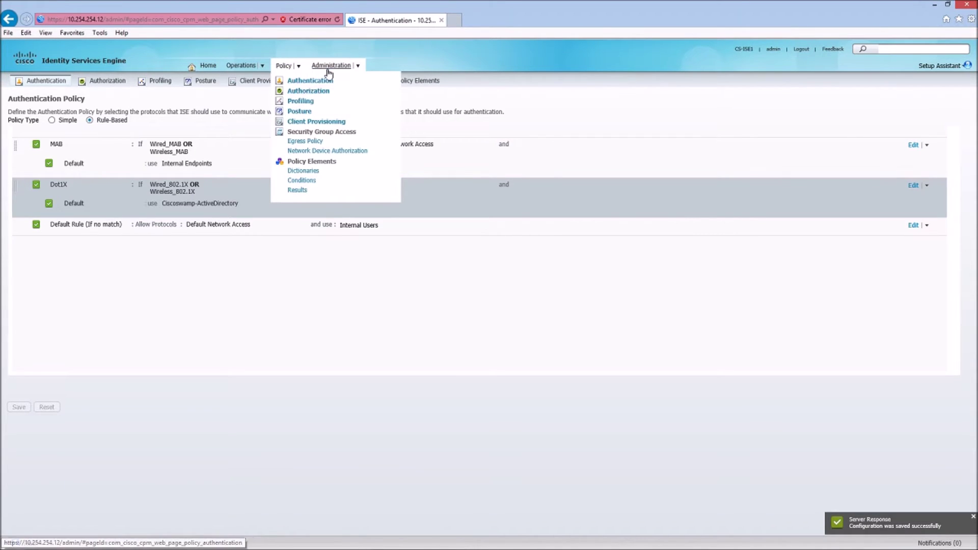
{"action": "mouse_move", "coordinate": [329, 73]}
{"action": "left_click", "coordinate": [341, 181]}
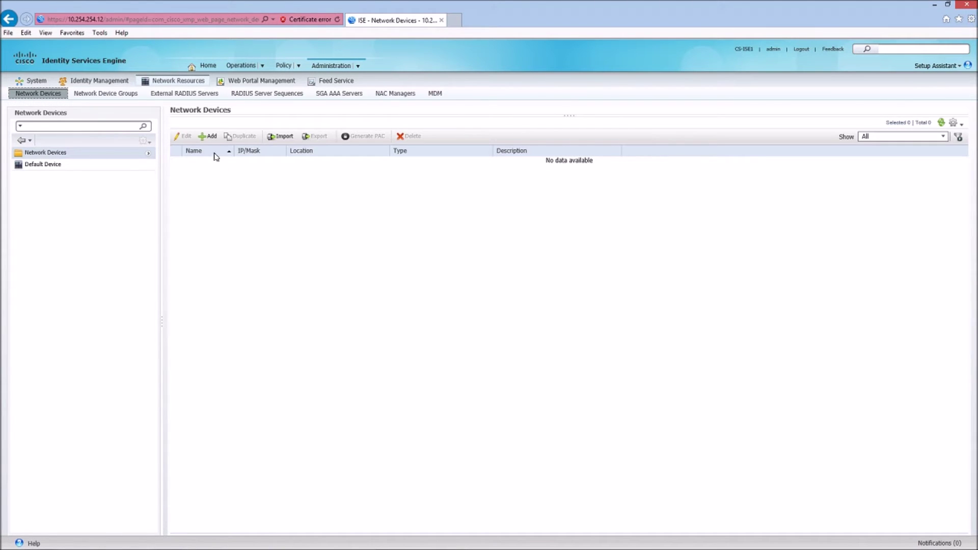
- Begin a new network device named SWITCH with IP address 10.254.254.5/32
{"action": "left_click", "coordinate": [210, 137]}
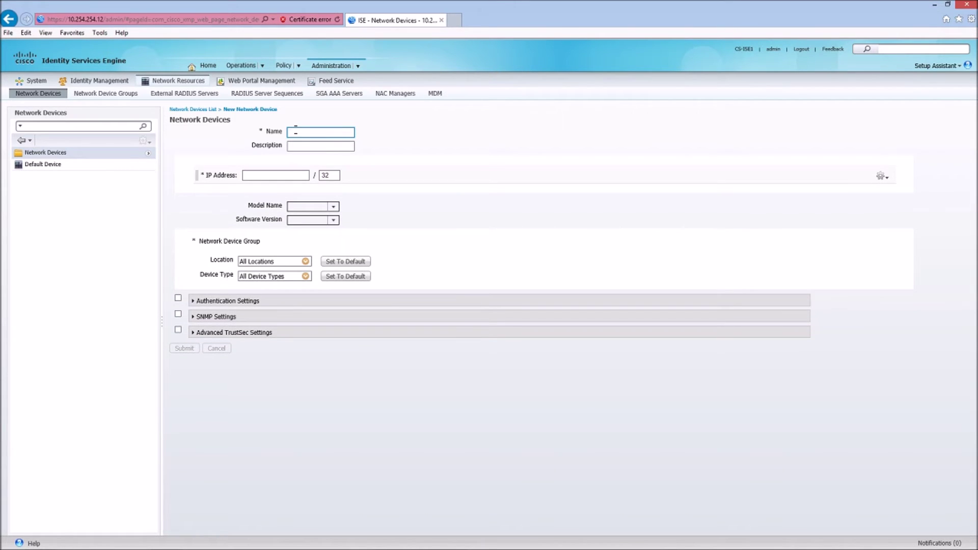
{"action": "type", "text": "SWITCH"}
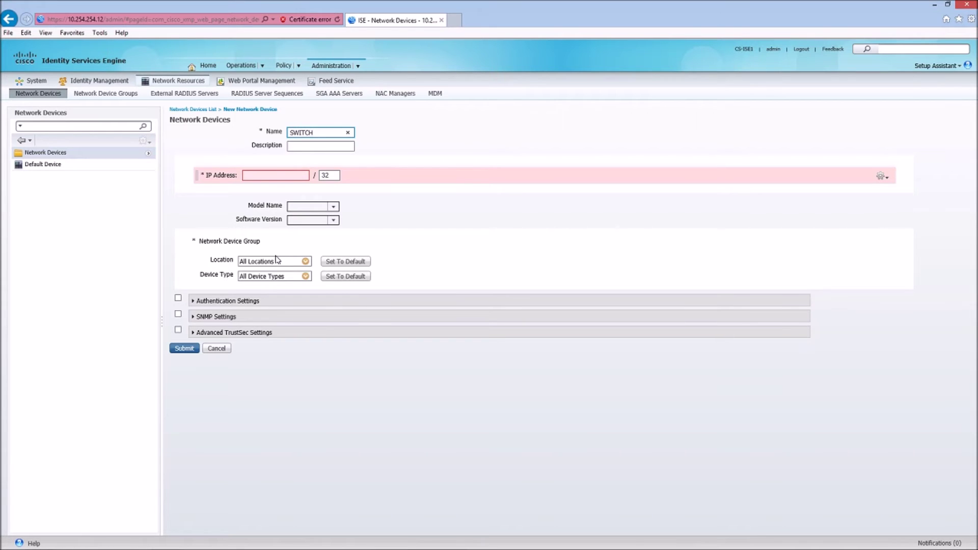
{"action": "left_click", "coordinate": [252, 175]}
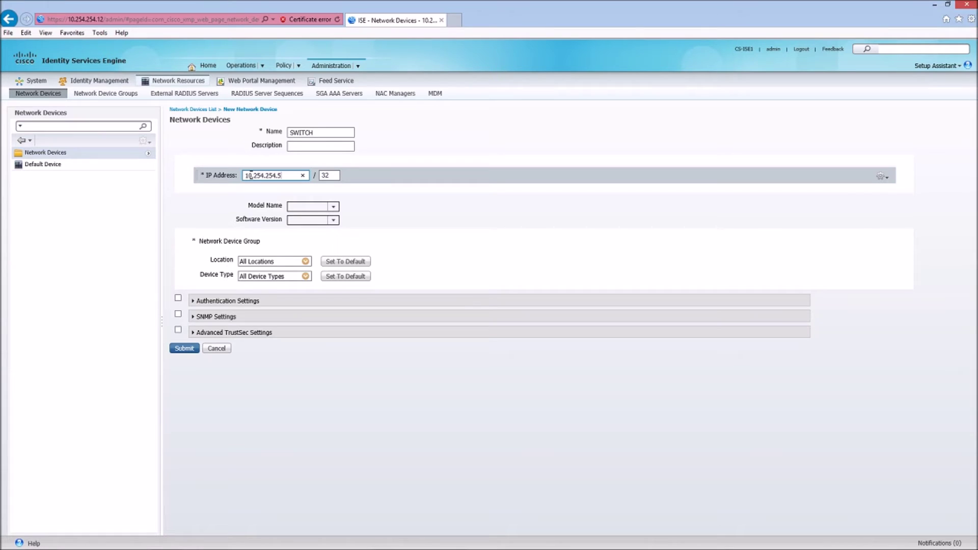
- Enable RADIUS authentication with the shared secret, verify it, and submit the SWITCH device
{"action": "left_click", "coordinate": [179, 298]}
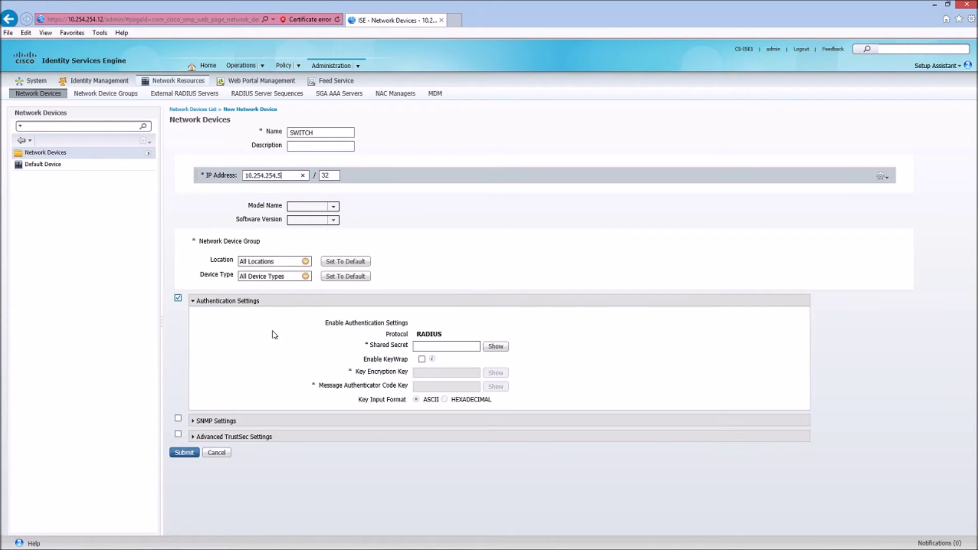
{"action": "left_click", "coordinate": [434, 347]}
{"action": "left_click", "coordinate": [494, 347]}
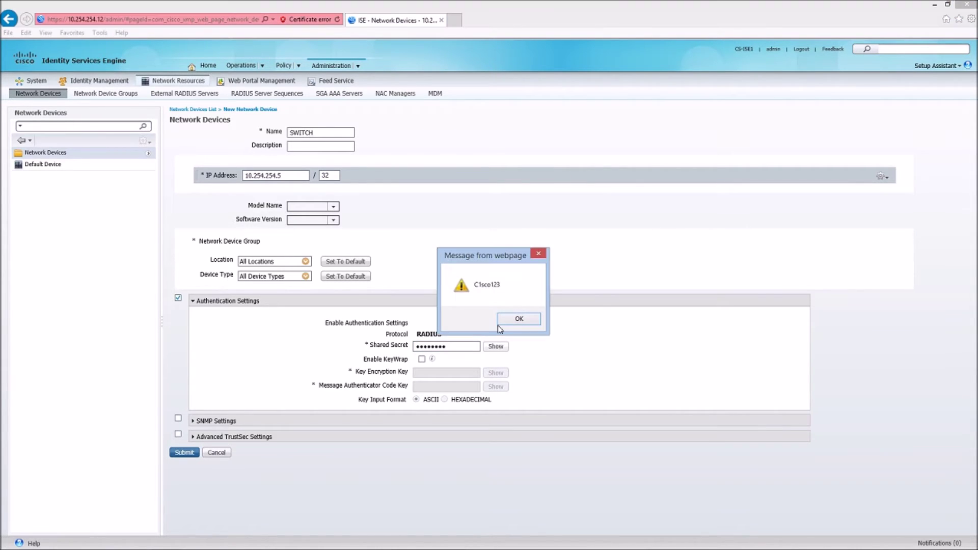
{"action": "left_click", "coordinate": [518, 319]}
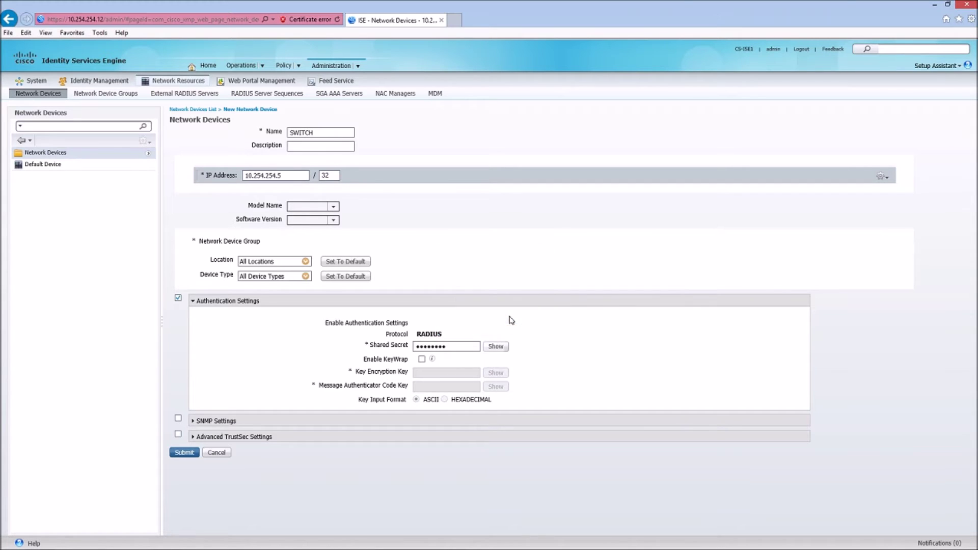
{"action": "left_click", "coordinate": [185, 452]}
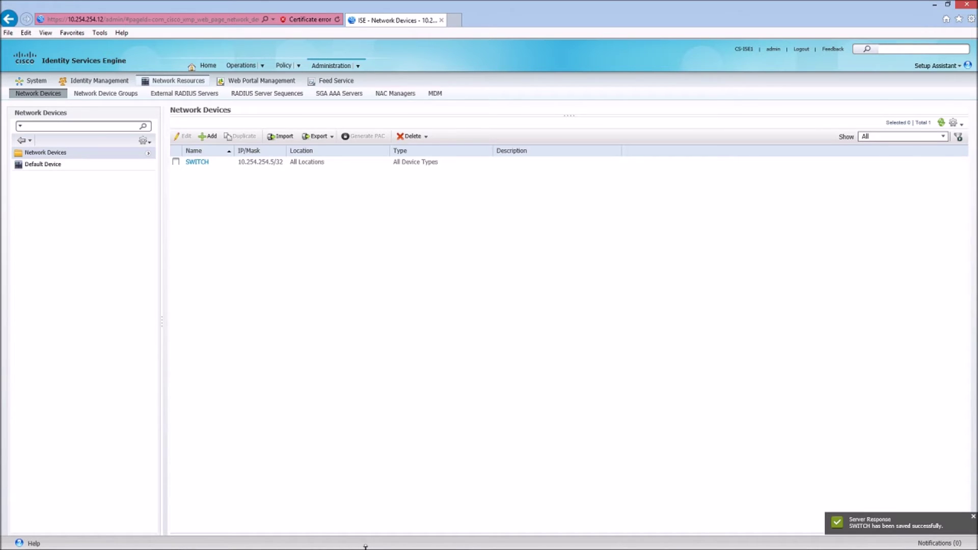
{"action": "left_click", "coordinate": [239, 67]}
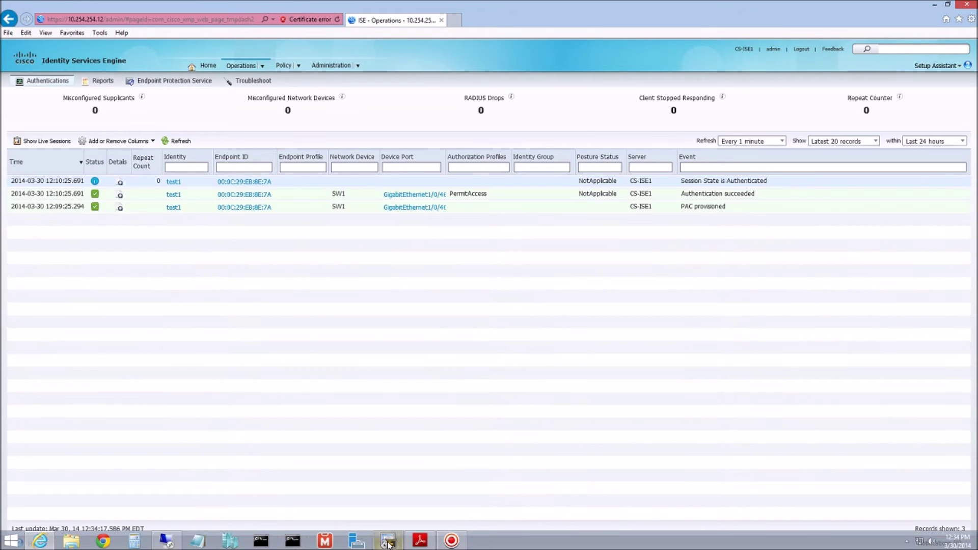
- Reposition the switch console window and set the live authentications log to refresh every 3 seconds
{"action": "left_click", "coordinate": [388, 541]}
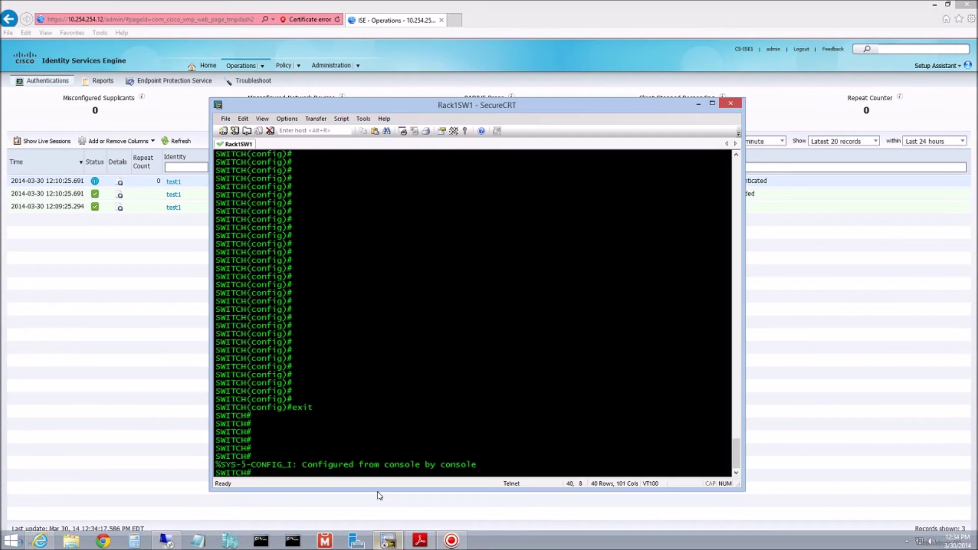
{"action": "left_click_drag", "start_coordinate": [336, 109], "coordinate": [298, 90]}
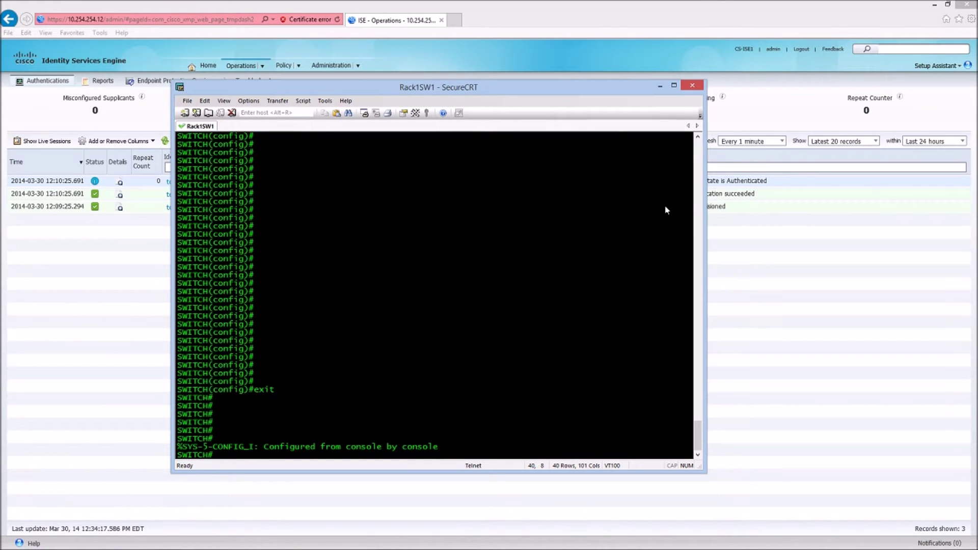
{"action": "left_click", "coordinate": [875, 141]}
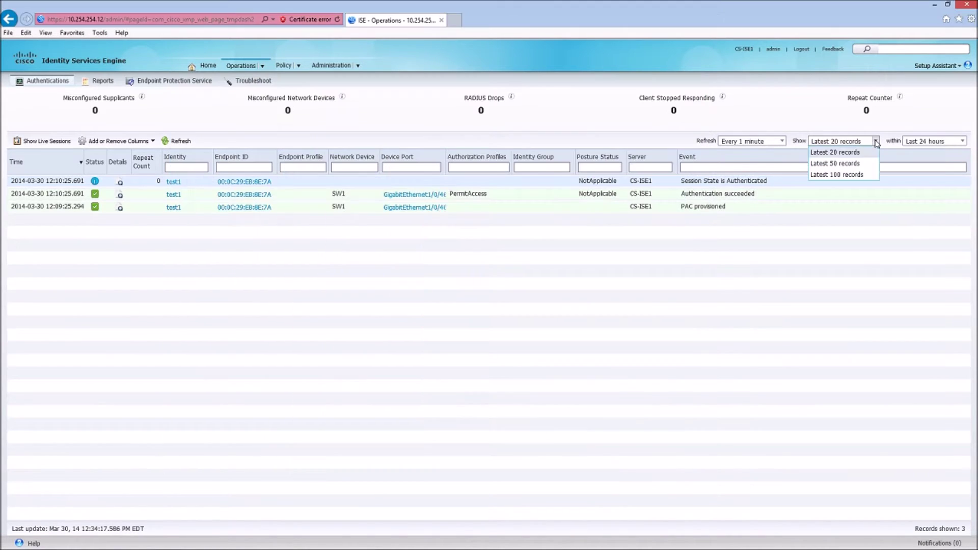
{"action": "left_click", "coordinate": [782, 142]}
{"action": "scroll", "coordinate": [782, 161], "scroll_direction": "up", "scroll_amount": 1}
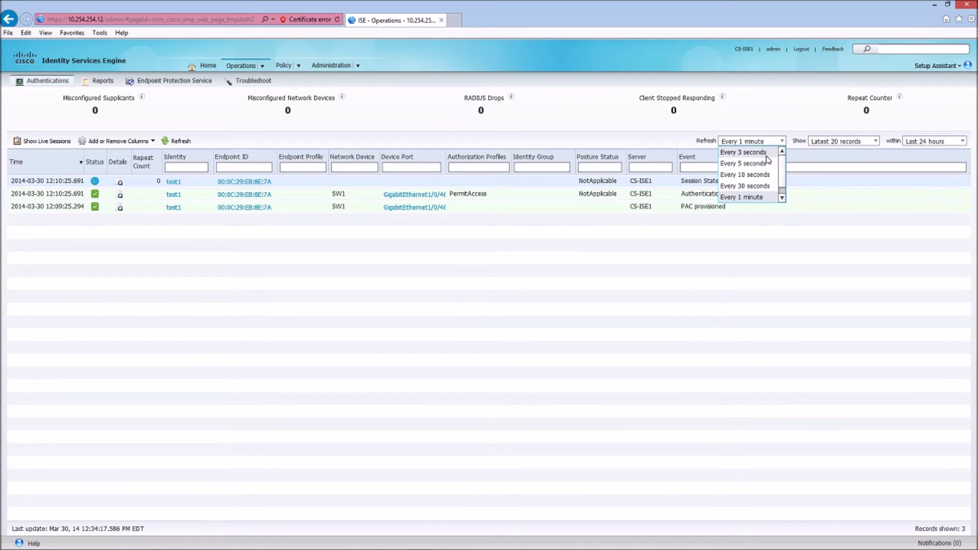
{"action": "left_click", "coordinate": [765, 153]}
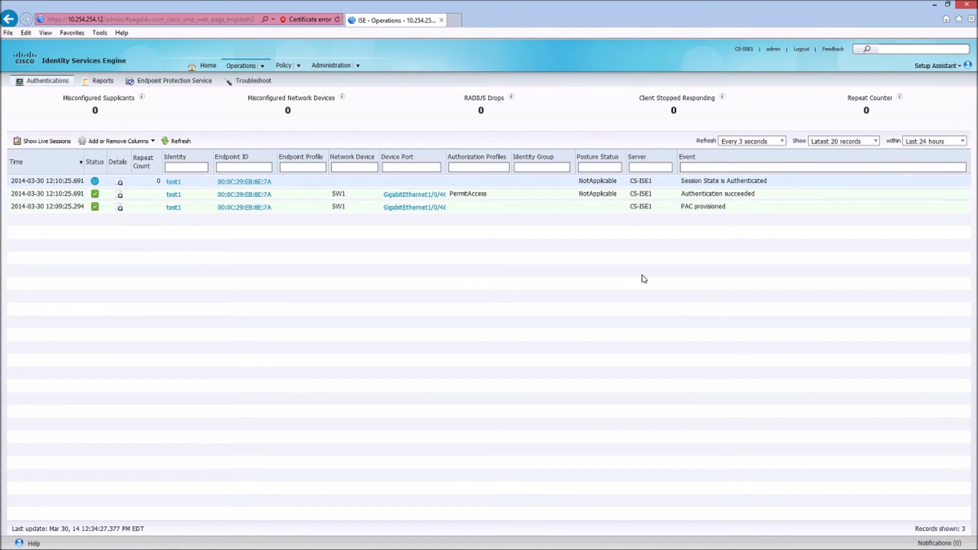
- Limit the authentications log to the last 5 minutes and bring the SecureCRT console forward
{"action": "left_click", "coordinate": [876, 141]}
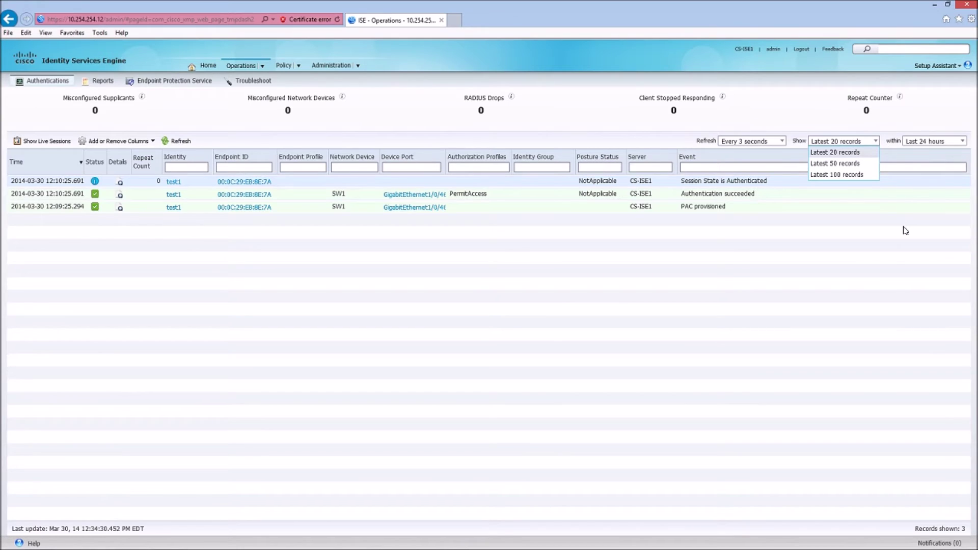
{"action": "left_click", "coordinate": [963, 141]}
{"action": "mouse_move", "coordinate": [964, 160]}
{"action": "left_mouse_down"}
{"action": "mouse_move", "coordinate": [964, 184]}
{"action": "mouse_move", "coordinate": [965, 153]}
{"action": "left_mouse_up"}
{"action": "left_click", "coordinate": [938, 164]}
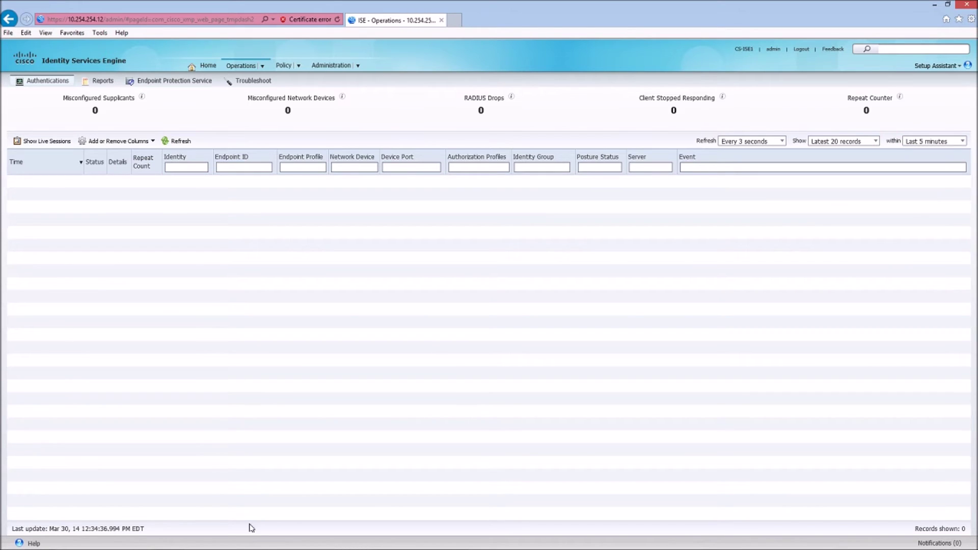
{"action": "mouse_move", "coordinate": [242, 547]}
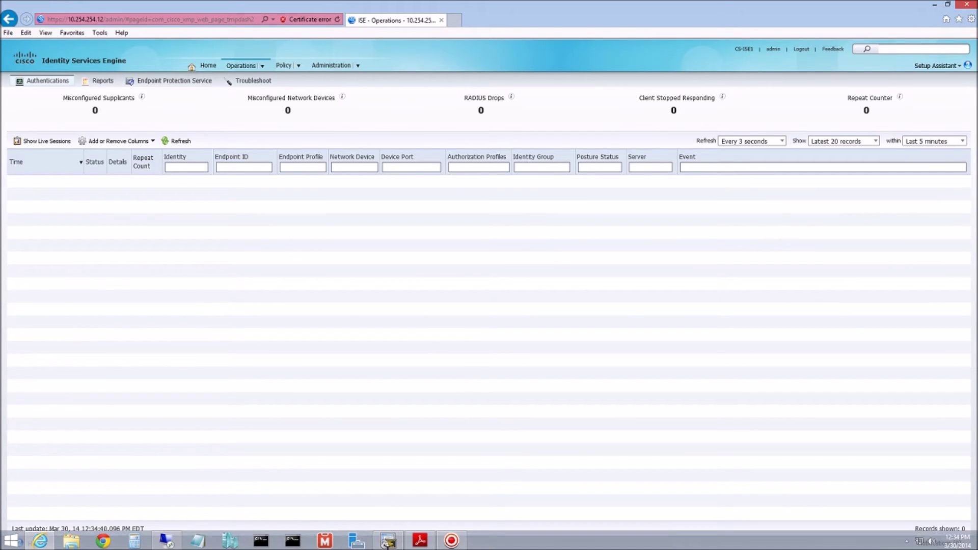
{"action": "left_click", "coordinate": [388, 541]}
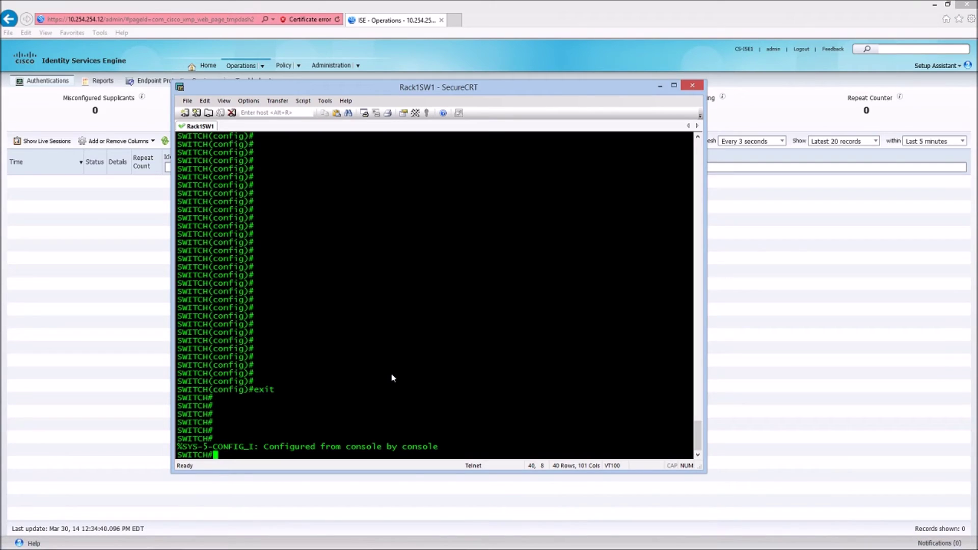
- Enter global configuration mode and enable aaa new-model
{"action": "key", "text": "Return"}
{"action": "key", "text": "Return"}
{"action": "type", "text": "conf t"}
{"action": "key", "text": "Return"}
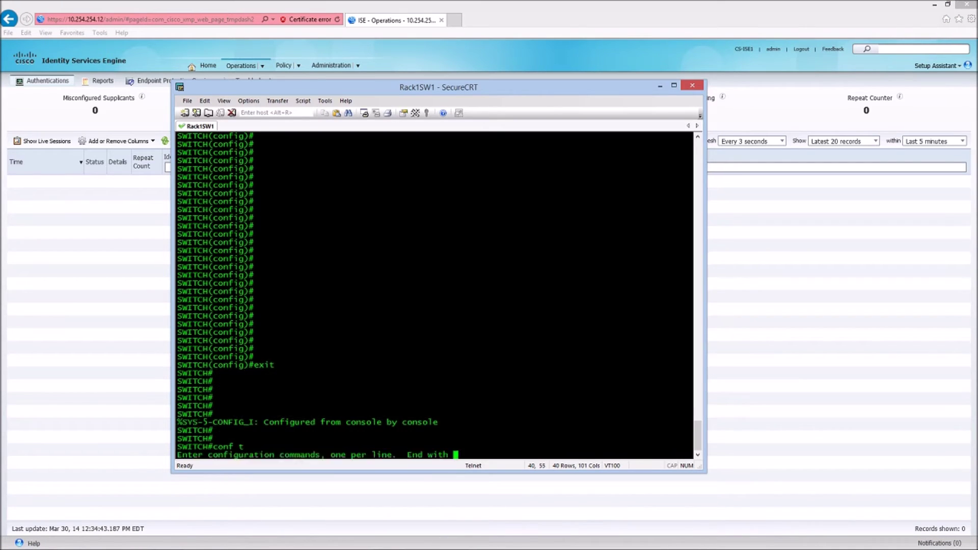
{"action": "type", "text": "aaa new"}
{"action": "key", "text": "Tab"}
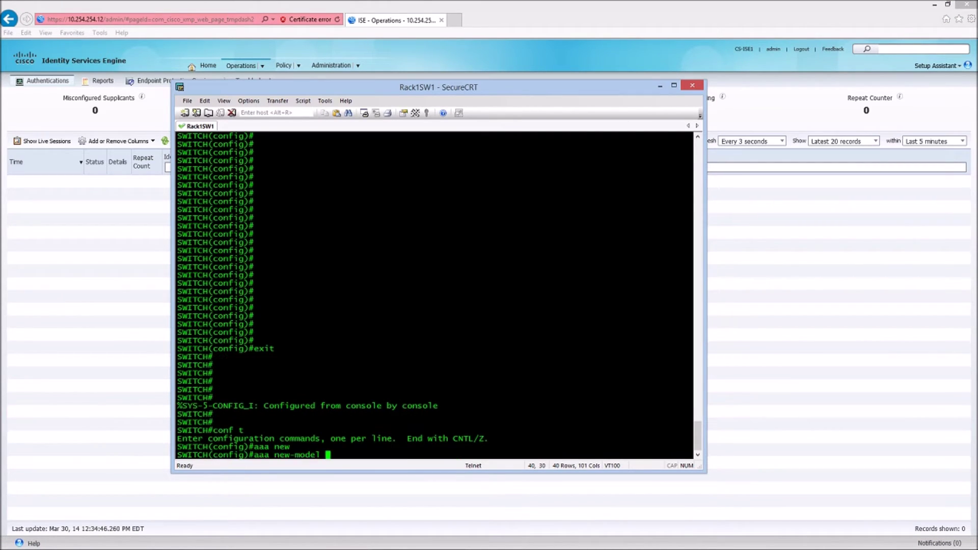
{"action": "key", "text": "Return"}
- Create the RADIUS server group ISE with 'aaa group server radius ISE'
{"action": "type", "text": "aaa"}
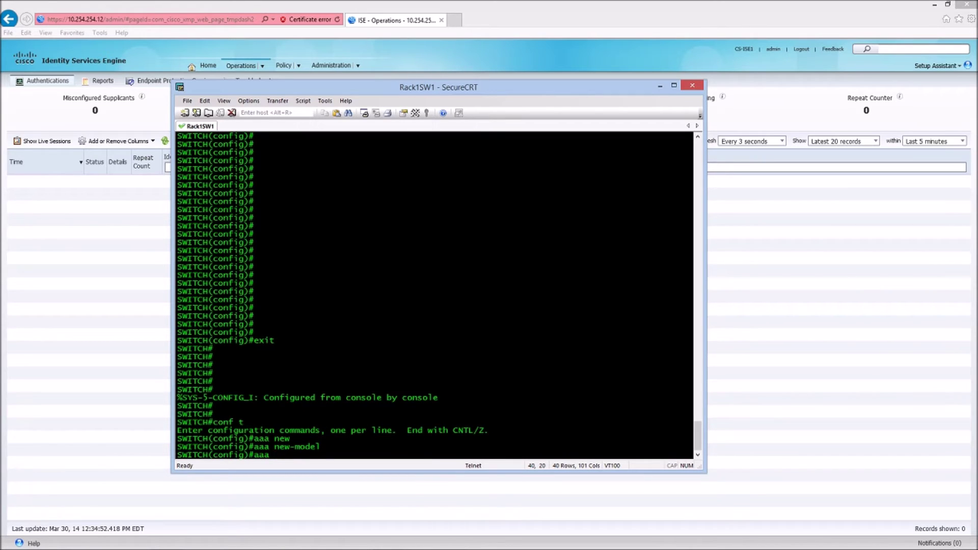
{"action": "type", "text": "ser"}
{"action": "key", "text": "Tab"}
{"action": "type", "text": "v"}
{"action": "key", "text": "BackSpace"}
{"action": "key", "text": "BackSpace"}
{"action": "key", "text": "BackSpace"}
{"action": "key", "text": "BackSpace"}
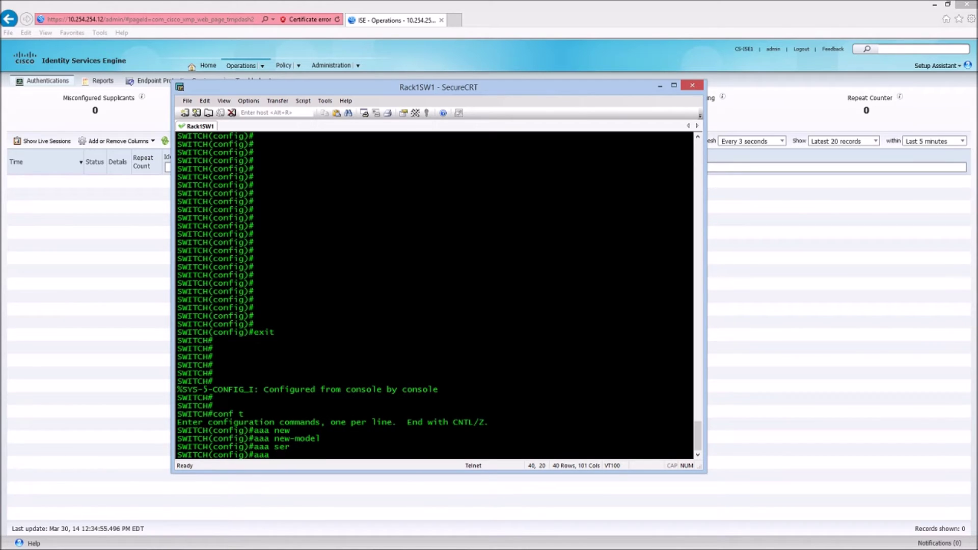
{"action": "type", "text": "grou"}
{"action": "key", "text": "Tab"}
{"action": "type", "text": "ser"}
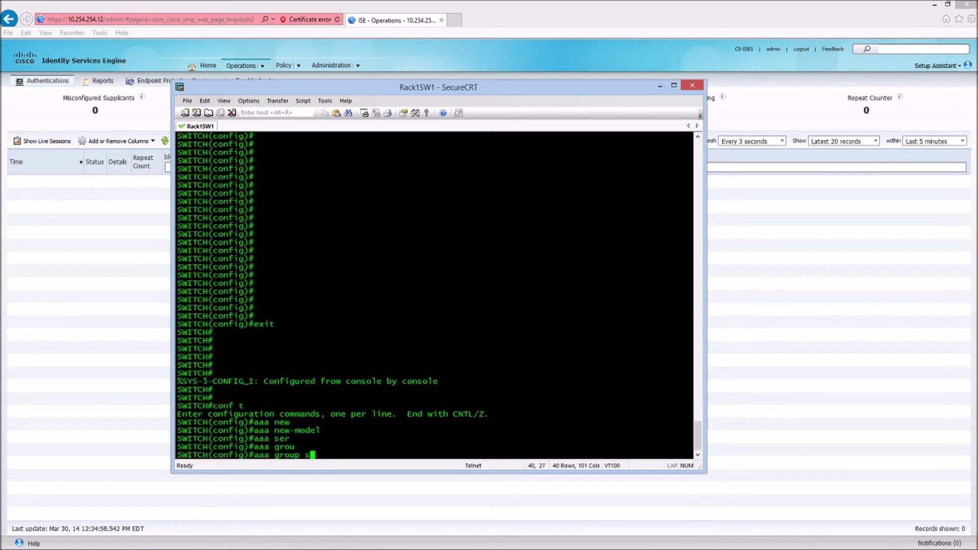
{"action": "key", "text": "Tab"}
{"action": "type", "text": "rad"}
{"action": "key", "text": "Tab"}
{"action": "type", "text": "ISE"}
{"action": "key", "text": "Return"}
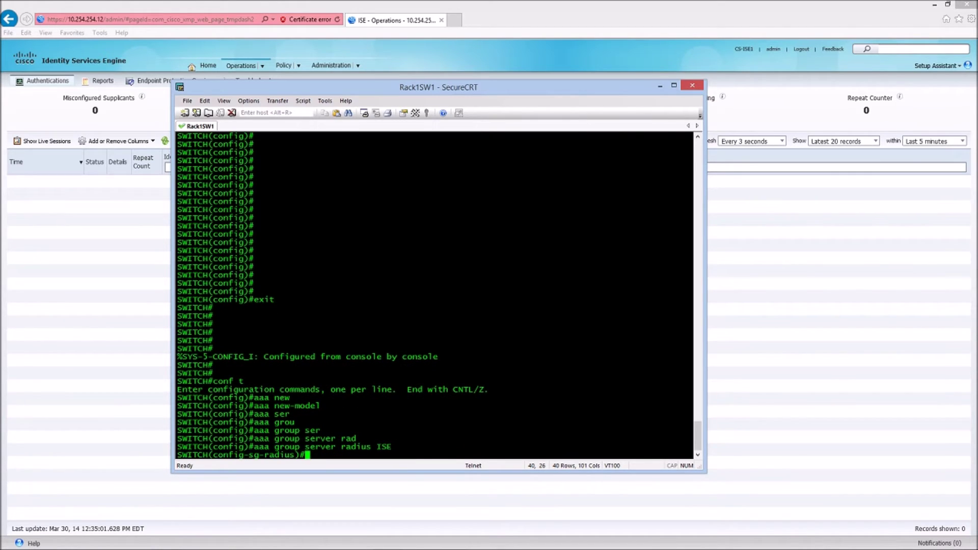
- Add server-private 10.254.254.12 with its shared key, fixing the IP typo, then exit the group
{"action": "type", "text": "server"}
{"action": "key", "text": "Tab"}
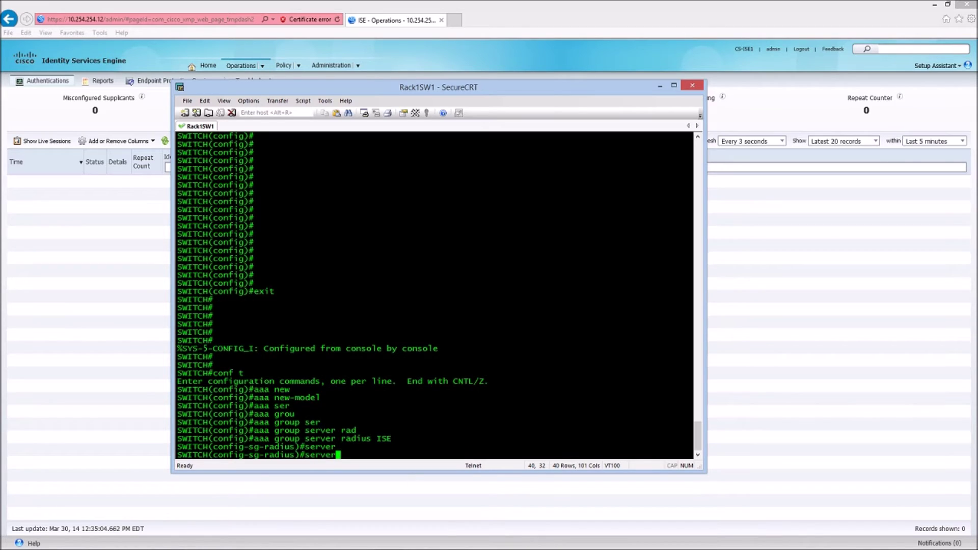
{"action": "type", "text": "-pri"}
{"action": "key", "text": "Tab"}
{"action": "type", "text": "10.254.2524"}
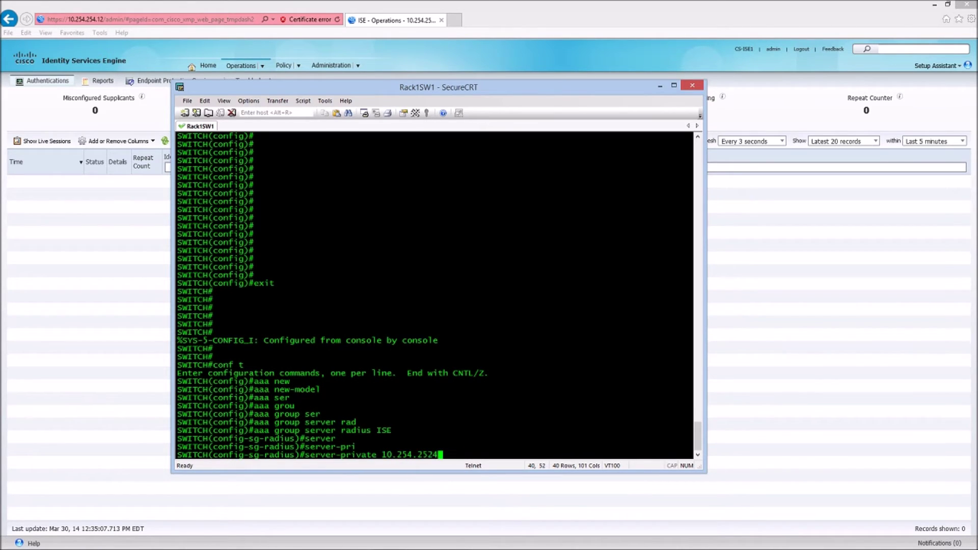
{"action": "type", "text": ".12 ke"}
{"action": "key", "text": "Tab"}
{"action": "type", "text": "C1sco123"}
{"action": "key", "text": "Return"}
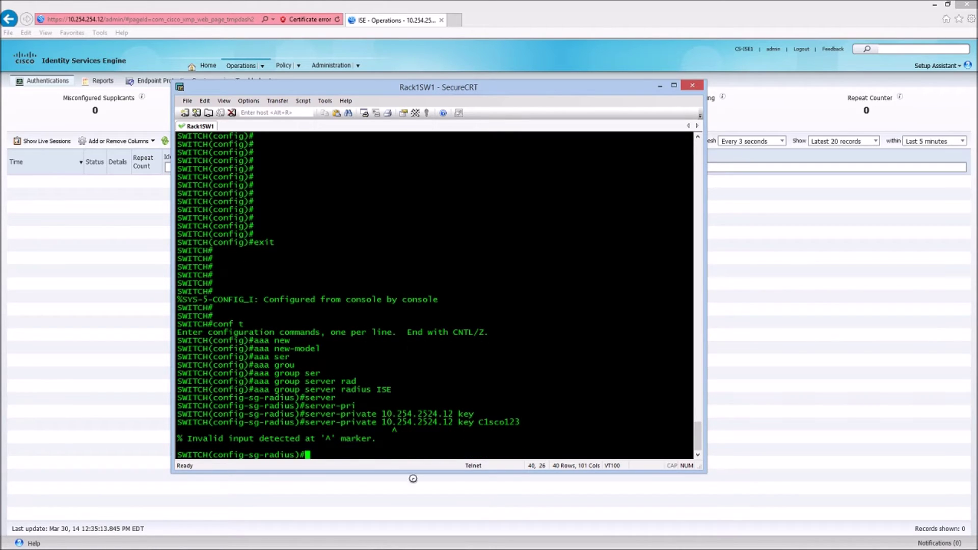
{"action": "key", "text": "Up"}
{"action": "key", "text": "Left"}
{"action": "key", "text": "Left"}
{"action": "key", "text": "Left"}
{"action": "key", "text": "Left"}
{"action": "key", "text": "Left"}
{"action": "key", "text": "Left"}
{"action": "key", "text": "Left"}
{"action": "key", "text": "Left"}
{"action": "key", "text": "Left"}
{"action": "key", "text": "Left"}
{"action": "key", "text": "Left"}
{"action": "key", "text": "Left"}
{"action": "key", "text": "Left"}
{"action": "key", "text": "Left"}
{"action": "key", "text": "Left"}
{"action": "key", "text": "Left"}
{"action": "key", "text": "Left"}
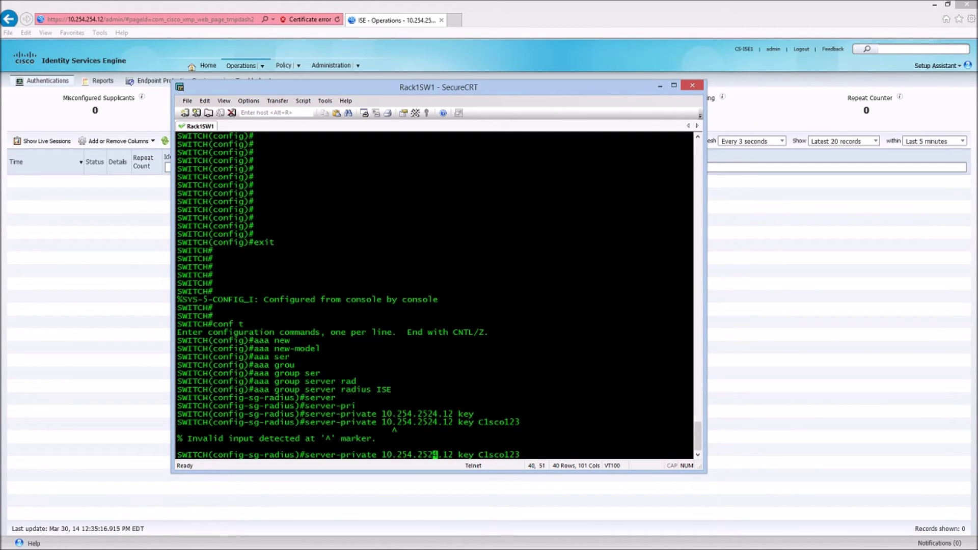
{"action": "key", "text": "BackSpace"}
{"action": "key", "text": "Return"}
{"action": "key", "text": "Return"}
{"action": "key", "text": "Return"}
{"action": "type", "text": "exit"}
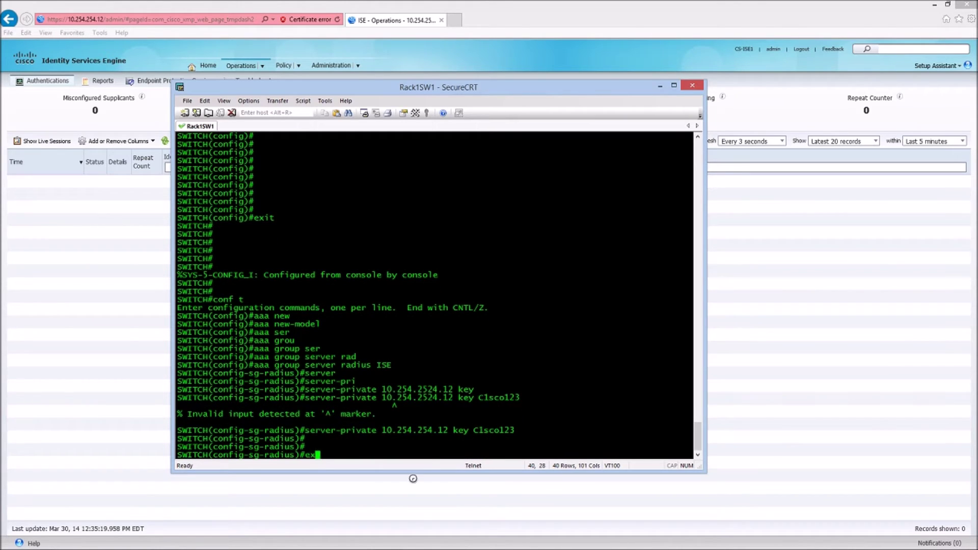
{"action": "key", "text": "Return"}
{"action": "type", "text": "aaa "}
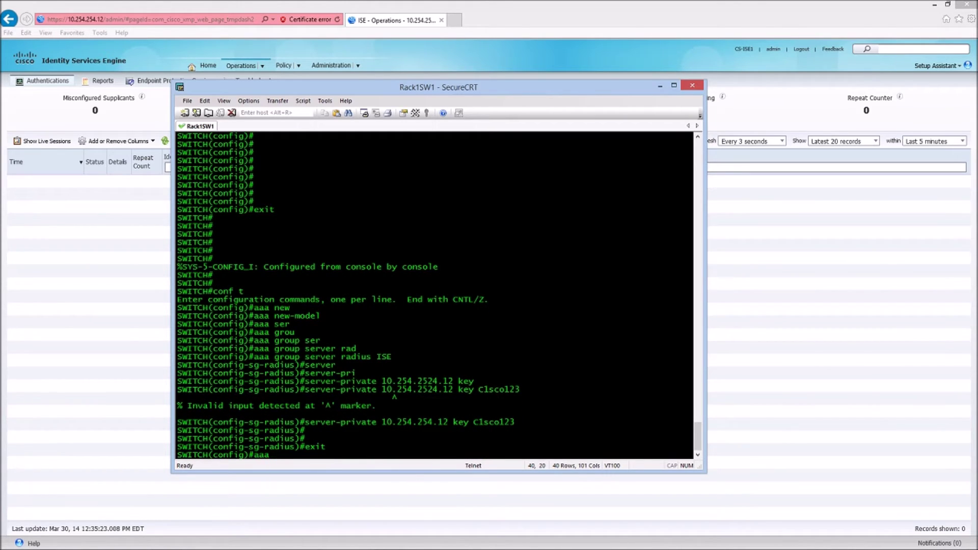
{"action": "type", "text": "authen"}
- Configure 'aaa authentication dot1x default group ISE'
{"action": "key", "text": "Tab"}
{"action": "type", "text": "dot"}
{"action": "key", "text": "Tab"}
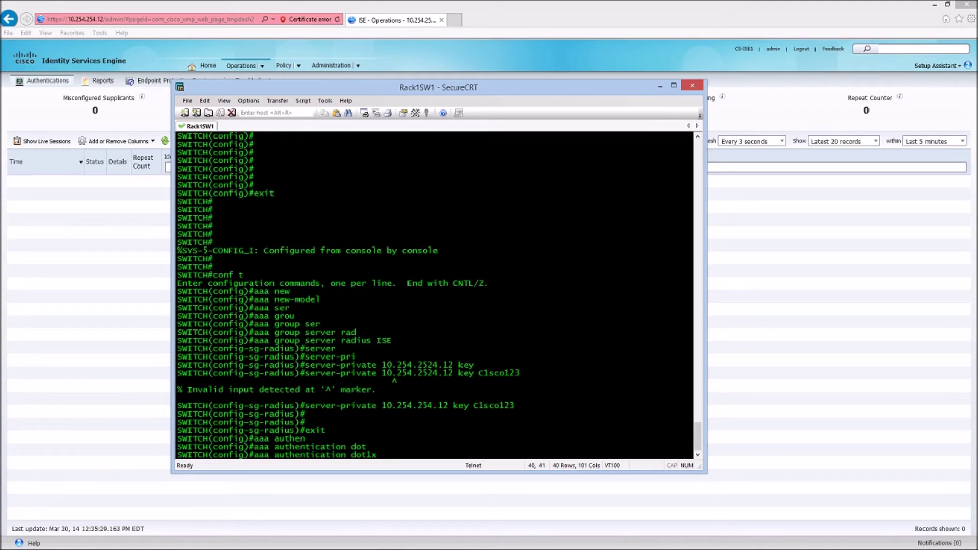
{"action": "type", "text": "defau"}
{"action": "key", "text": "Tab"}
{"action": "type", "text": "grou"}
{"action": "key", "text": "Tab"}
{"action": "type", "text": "ISE"}
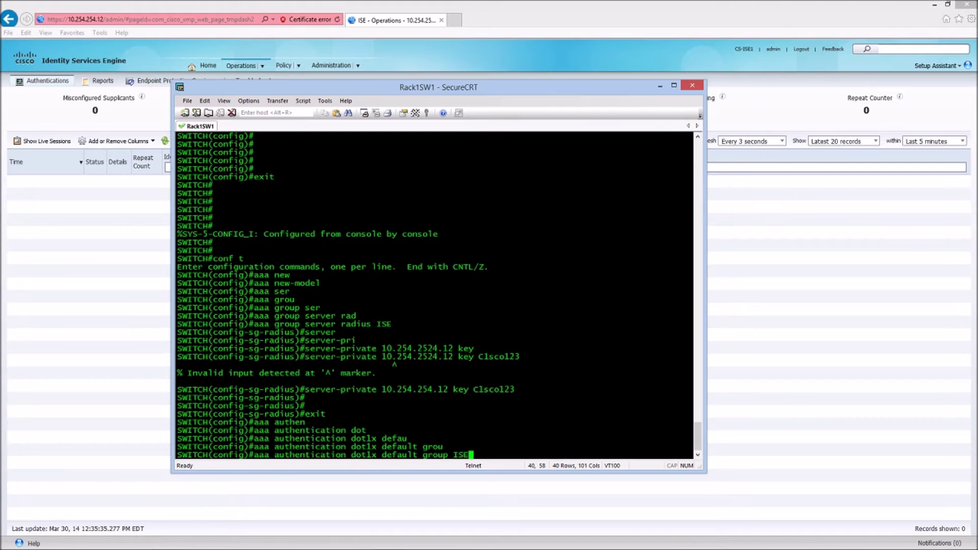
{"action": "key", "text": "Return"}
- Configure 'aaa authorization network default group ISE'
{"action": "type", "text": "aaa authro"}
{"action": "key", "text": "Tab"}
{"action": "key", "text": "BackSpace"}
{"action": "type", "text": "ori"}
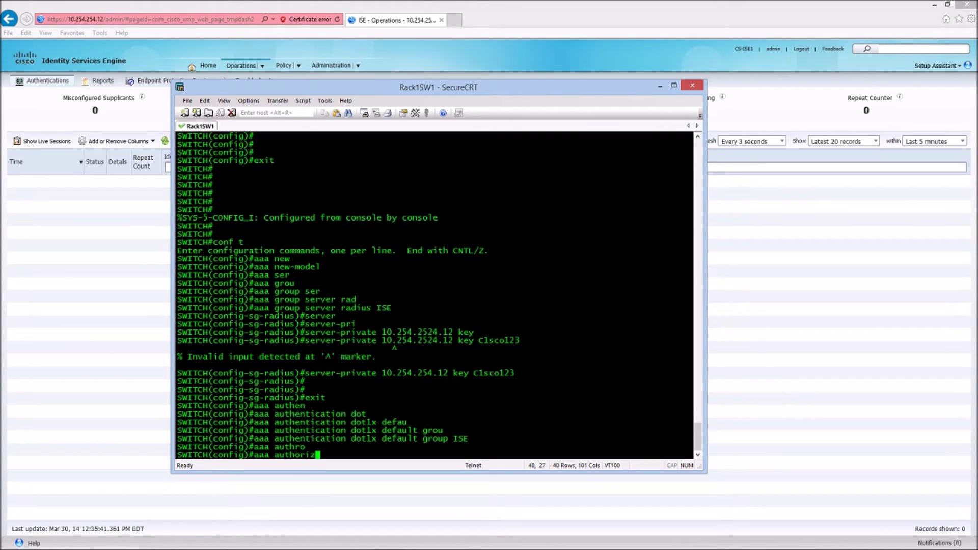
{"action": "type", "text": "z"}
{"action": "key", "text": "Tab"}
{"action": "type", "text": "netw"}
{"action": "key", "text": "Tab"}
{"action": "type", "text": "defa"}
{"action": "key", "text": "Tab"}
{"action": "type", "text": "grou"}
{"action": "key", "text": "Tab"}
{"action": "type", "text": "ISE"}
{"action": "key", "text": "Return"}
{"action": "key", "text": "Return"}
{"action": "key", "text": "Return"}
{"action": "key", "text": "Return"}
- Enable 802.1X globally with 'dot1x system-auth-control'
{"action": "type", "text": "aaa"}
{"action": "key", "text": "BackSpace"}
{"action": "key", "text": "BackSpace"}
{"action": "key", "text": "BackSpace"}
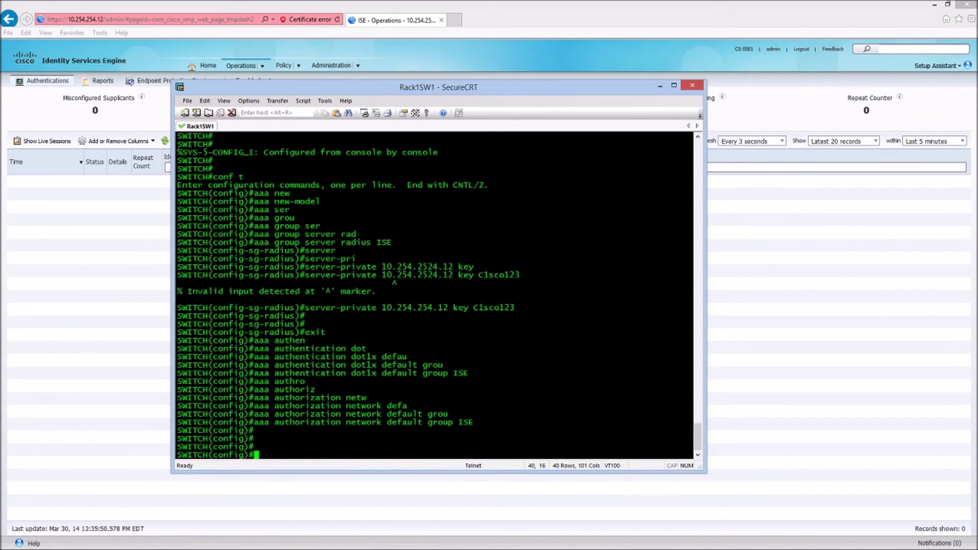
{"action": "type", "text": "dot"}
{"action": "key", "text": "Tab"}
{"action": "type", "text": "sys"}
{"action": "key", "text": "Tab"}
{"action": "key", "text": "Return"}
{"action": "key", "text": "Return"}
{"action": "key", "text": "Return"}
{"action": "key", "text": "Return"}
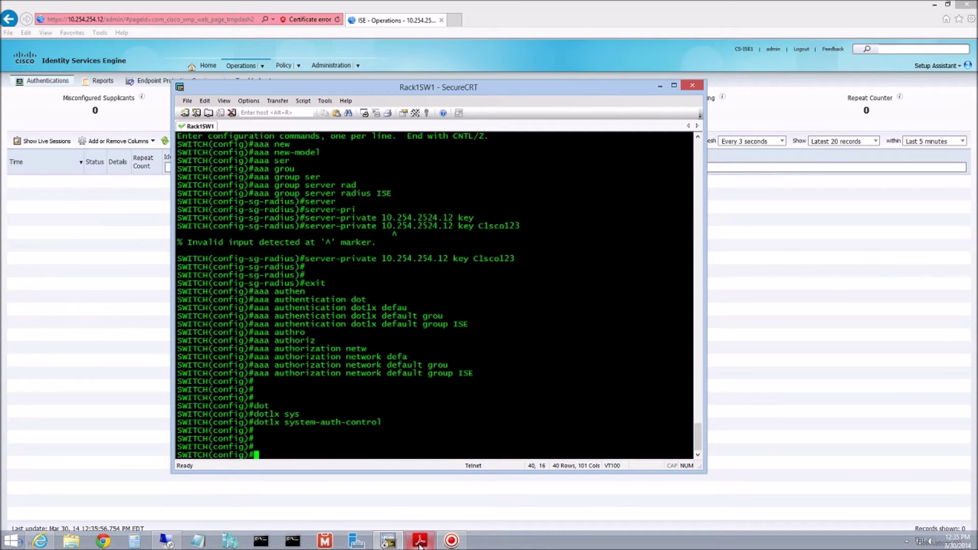
{"action": "left_click", "coordinate": [412, 543]}
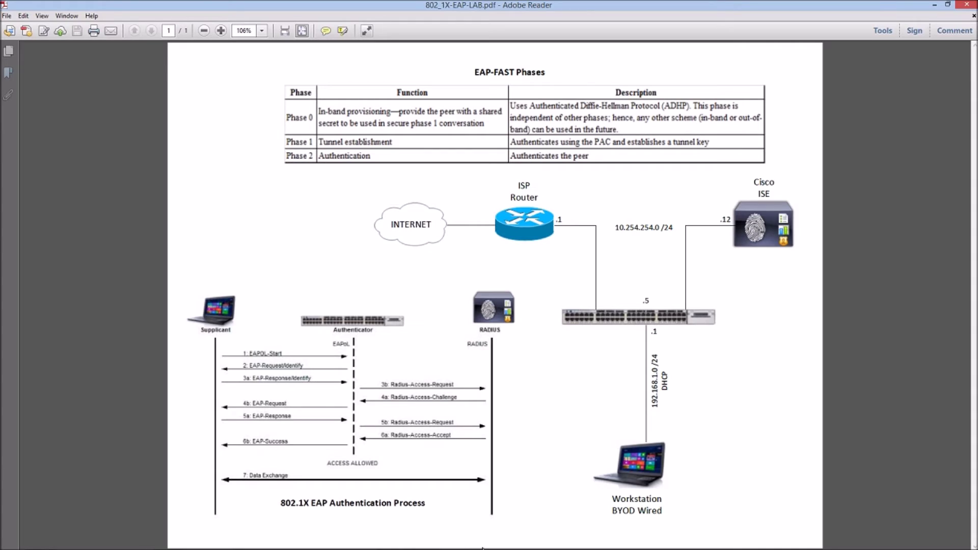
- On interface gig1/0/46, set authentication host-mode to multi-host
{"action": "left_click", "coordinate": [387, 541]}
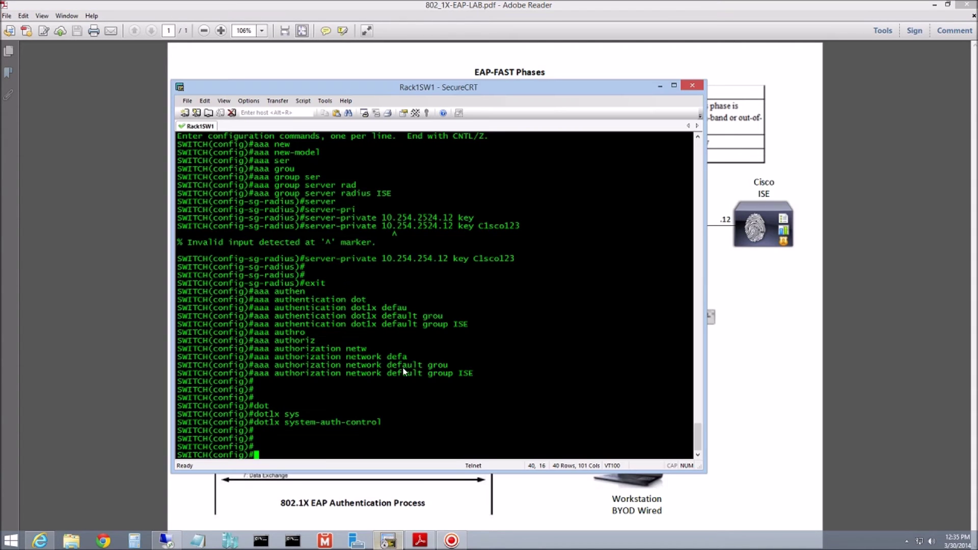
{"action": "type", "text": "int gig1/0/46"}
{"action": "key", "text": "Return"}
{"action": "type", "text": "authen"}
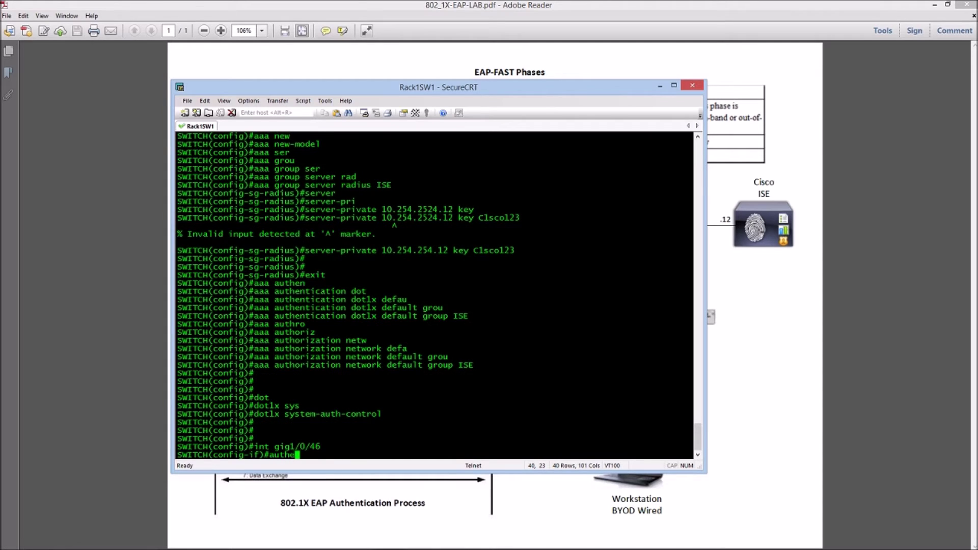
{"action": "key", "text": "Tab"}
{"action": "type", "text": "host"}
{"action": "key", "text": "Tab"}
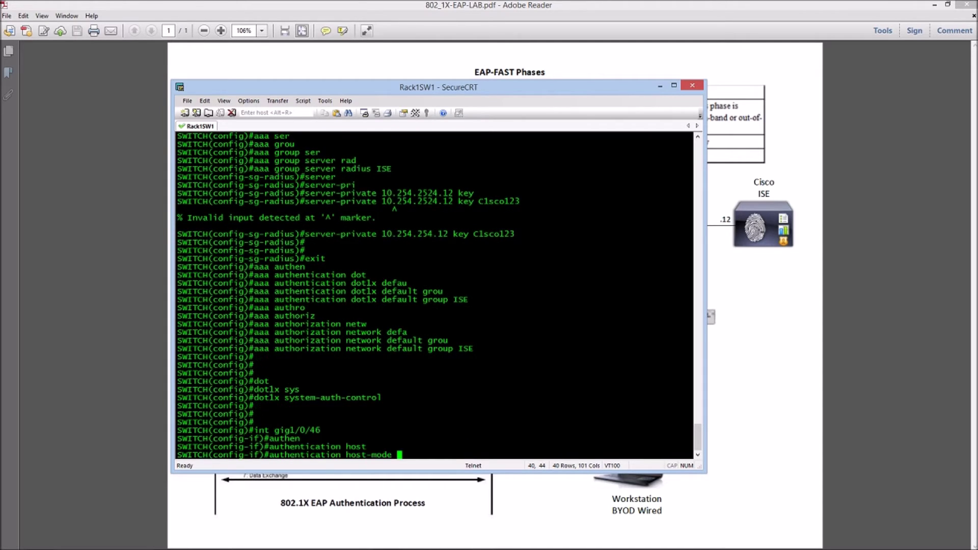
{"action": "type", "text": "mul"}
{"action": "key", "text": "Tab"}
{"action": "type", "text": "host"}
{"action": "key", "text": "Return"}
- Set authentication port-control to auto on the port
{"action": "type", "text": "authen"}
{"action": "key", "text": "Tab"}
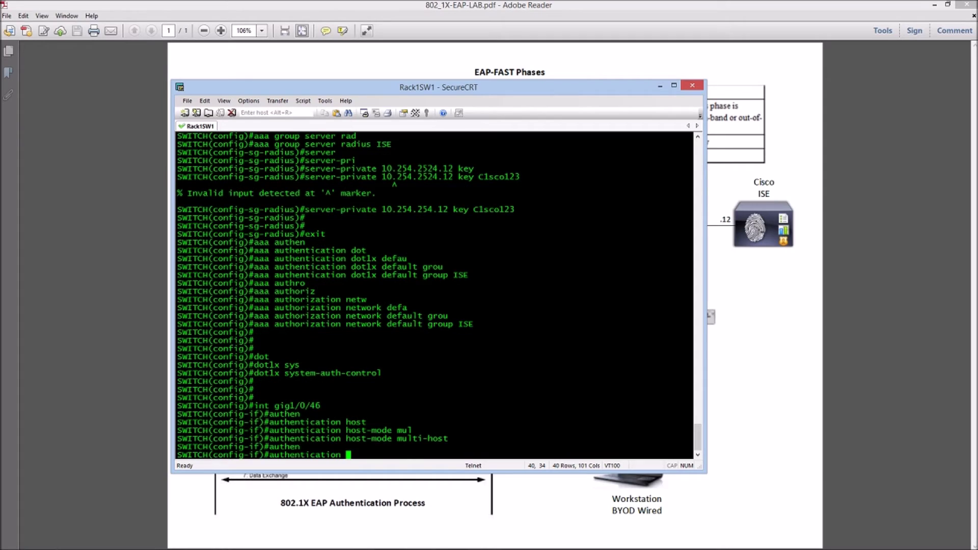
{"action": "type", "text": "port"}
{"action": "key", "text": "Tab"}
{"action": "type", "text": "auo"}
{"action": "key", "text": "BackSpace"}
{"action": "type", "text": "to"}
{"action": "key", "text": "Tab"}
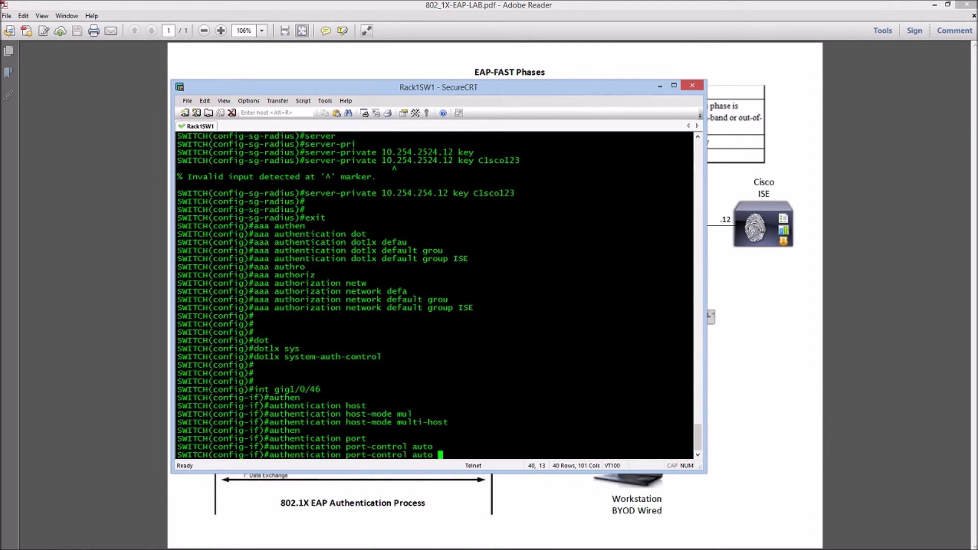
{"action": "key", "text": "Return"}
- Make the port a dot1x pae authenticator and end configuration mode
{"action": "type", "text": "authentication"}
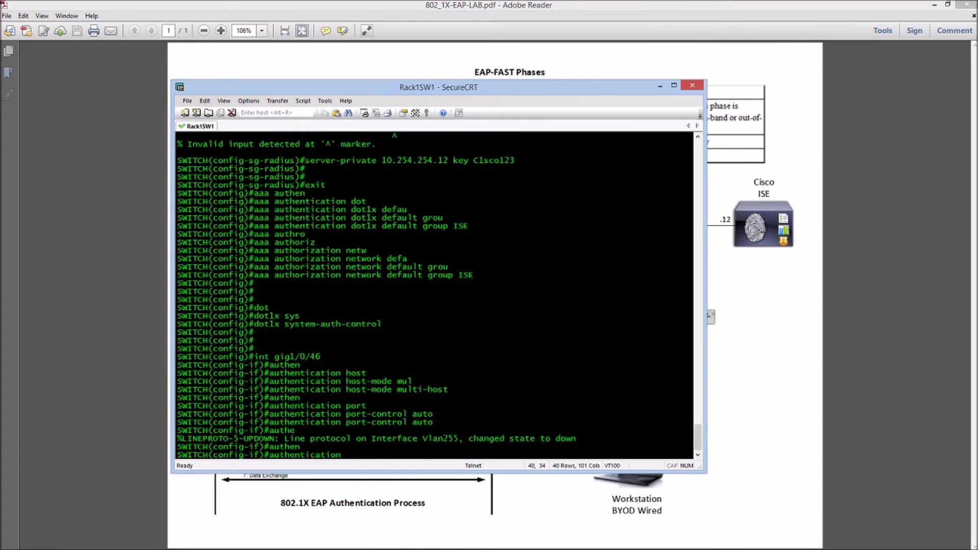
{"action": "key", "text": "BackSpace"}
{"action": "key", "text": "BackSpace"}
{"action": "key", "text": "BackSpace"}
{"action": "key", "text": "BackSpace"}
{"action": "key", "text": "BackSpace"}
{"action": "key", "text": "BackSpace"}
{"action": "key", "text": "BackSpace"}
{"action": "type", "text": "dot"}
{"action": "key", "text": "Tab"}
{"action": "type", "text": "1x "}
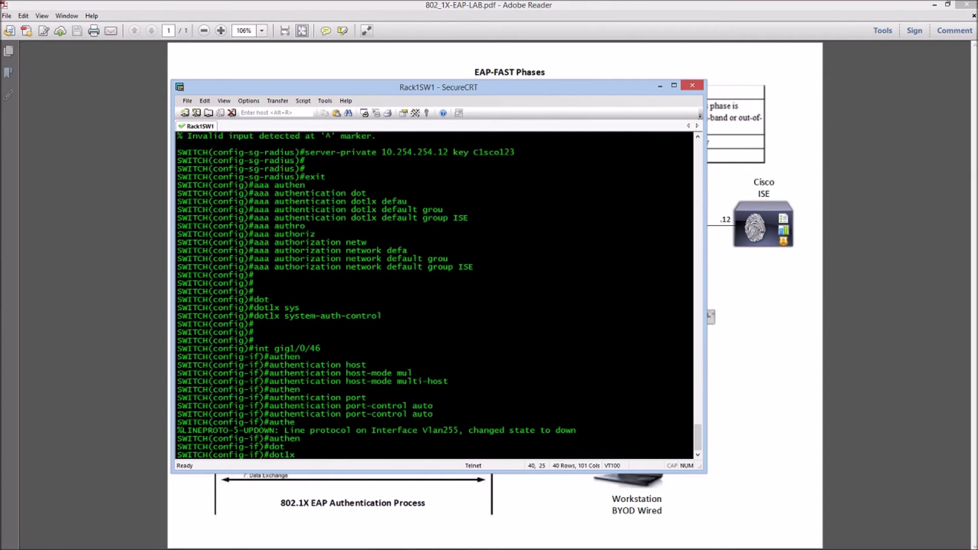
{"action": "type", "text": "pae auth"}
{"action": "key", "text": "Tab"}
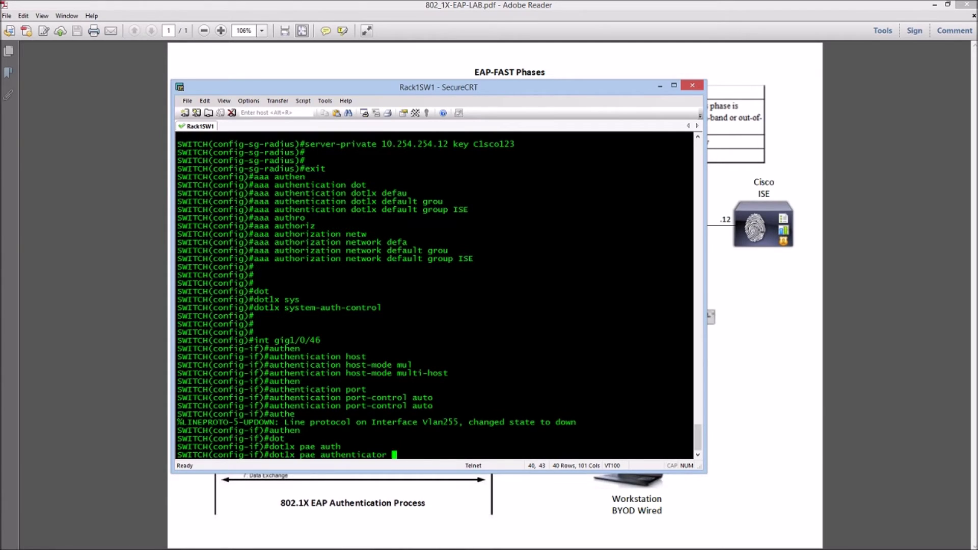
{"action": "key", "text": "Return"}
{"action": "type", "text": "end"}
{"action": "key", "text": "Return"}
{"action": "type", "text": "sh run "}
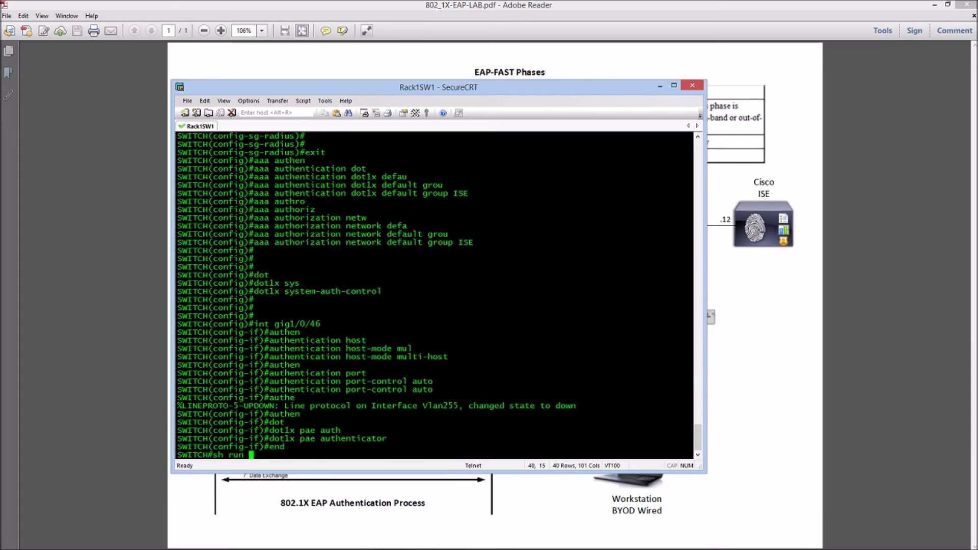
{"action": "type", "text": "int gig"}
- Show the running config of interface gigabitEthernet 1/0/46
{"action": "key", "text": "Tab"}
{"action": "type", "text": "1"}
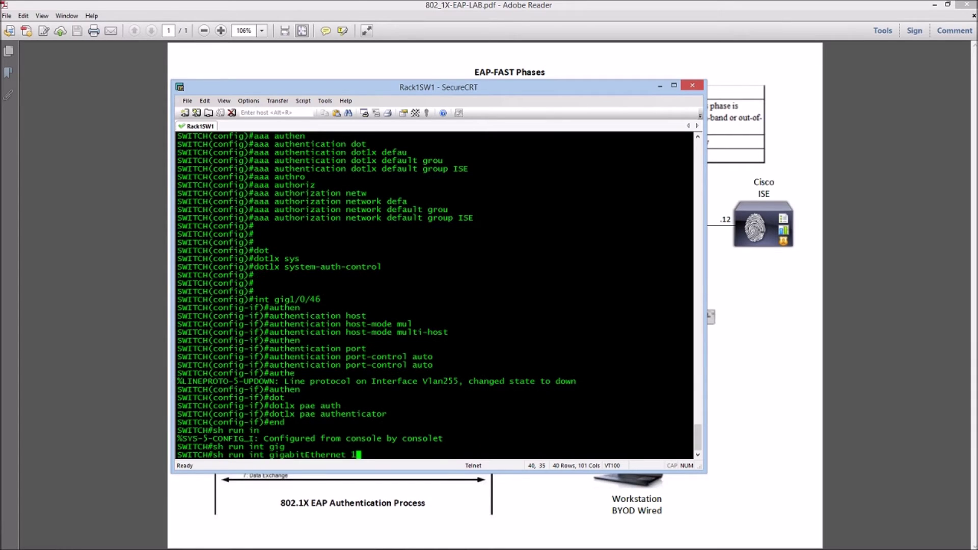
{"action": "type", "text": "/0/46"}
{"action": "key", "text": "Return"}
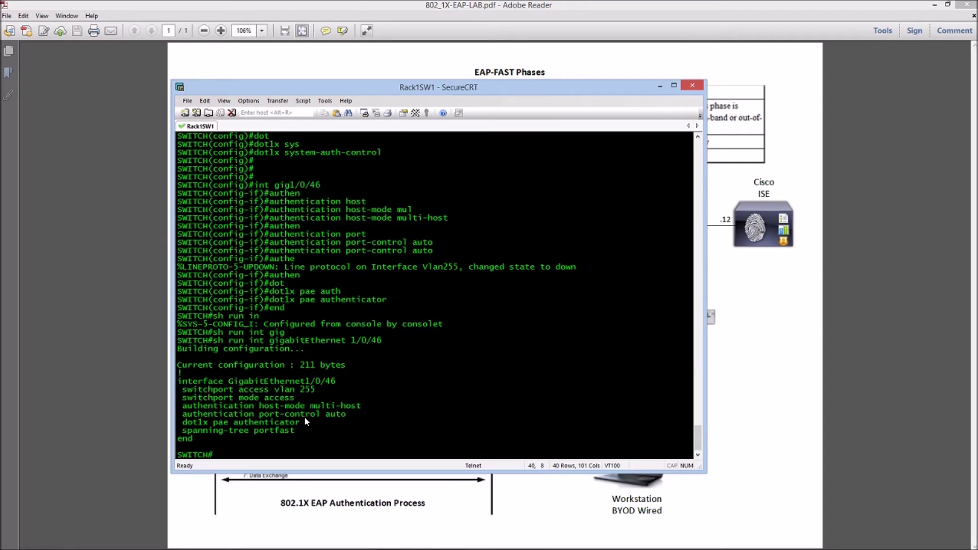
- Highlight the interface name and its multi-host, port-control auto and dot1x pae authenticator lines
{"action": "left_click_drag", "start_coordinate": [183, 406], "coordinate": [362, 409]}
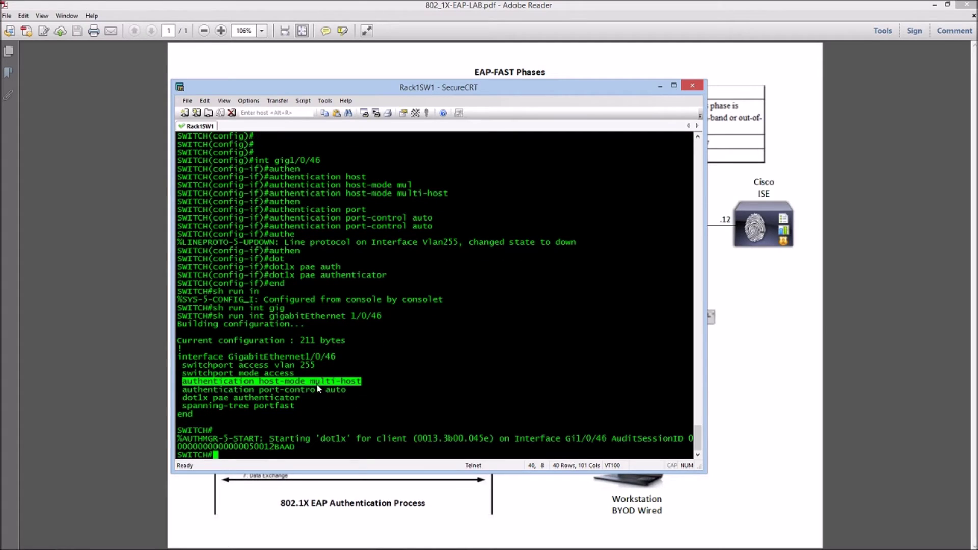
{"action": "left_click_drag", "start_coordinate": [305, 358], "coordinate": [336, 360]}
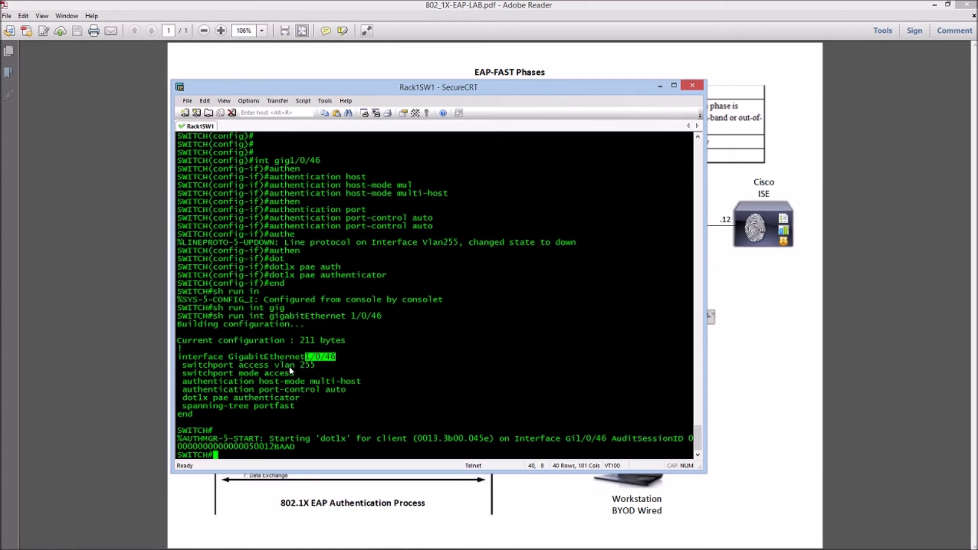
{"action": "left_click_drag", "start_coordinate": [231, 359], "coordinate": [340, 358]}
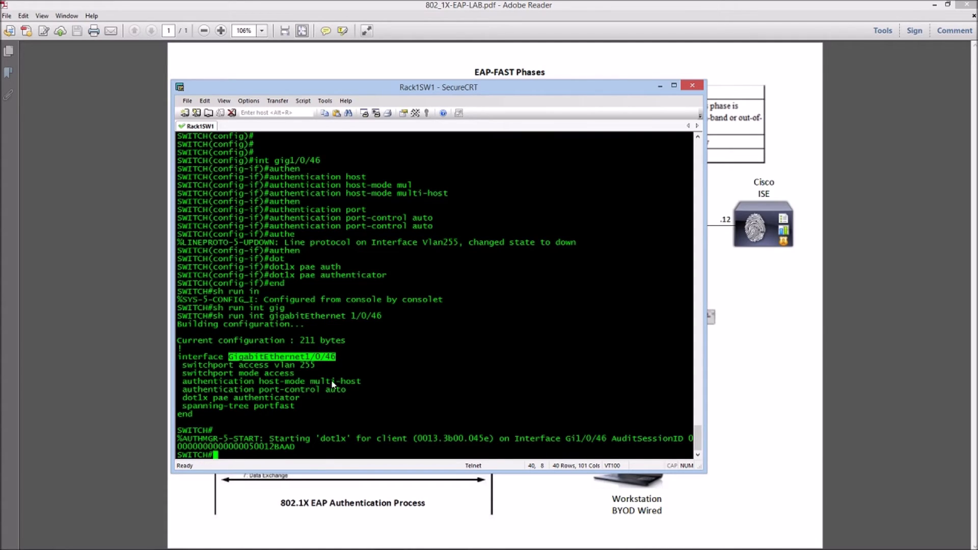
{"action": "left_click_drag", "start_coordinate": [310, 382], "coordinate": [362, 383]}
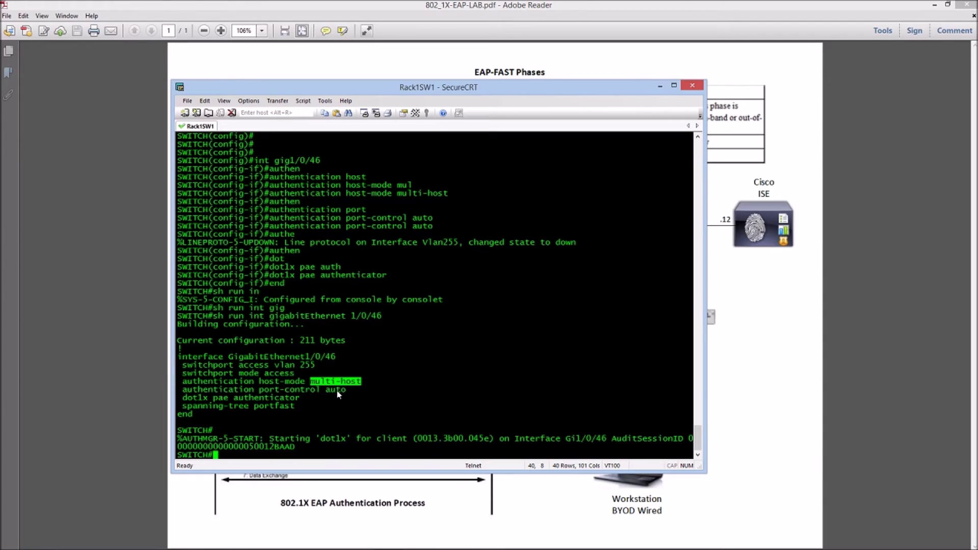
{"action": "left_click_drag", "start_coordinate": [259, 390], "coordinate": [350, 390]}
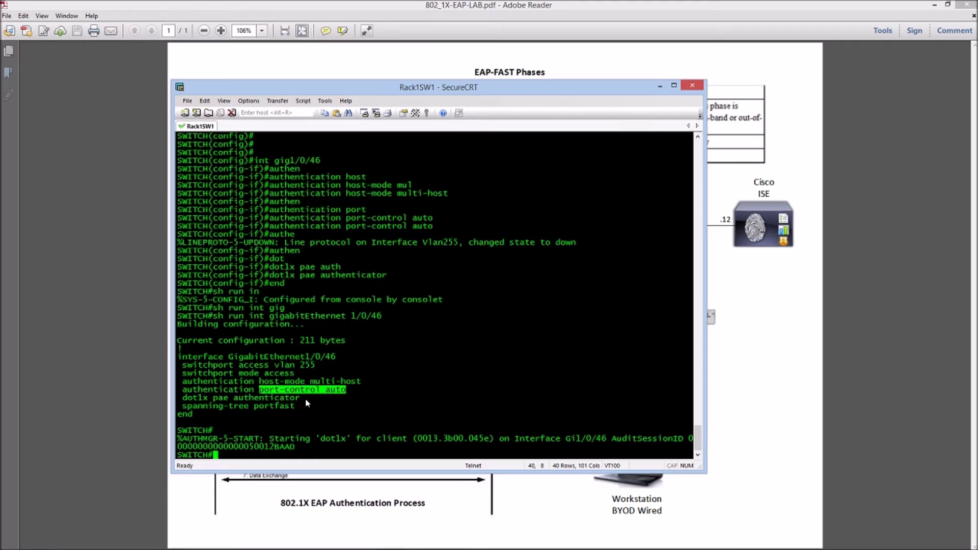
{"action": "left_click_drag", "start_coordinate": [183, 397], "coordinate": [299, 396]}
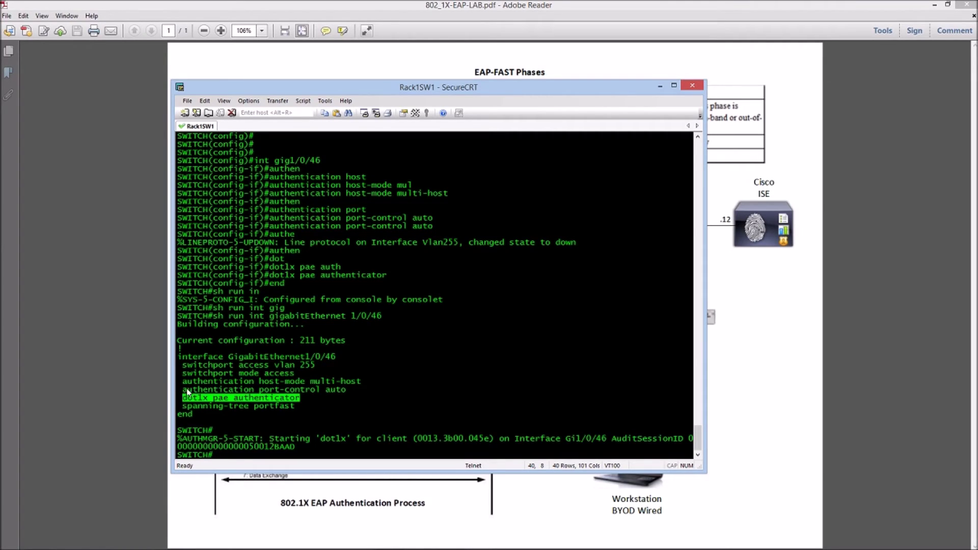
{"action": "left_click_drag", "start_coordinate": [188, 391], "coordinate": [300, 399]}
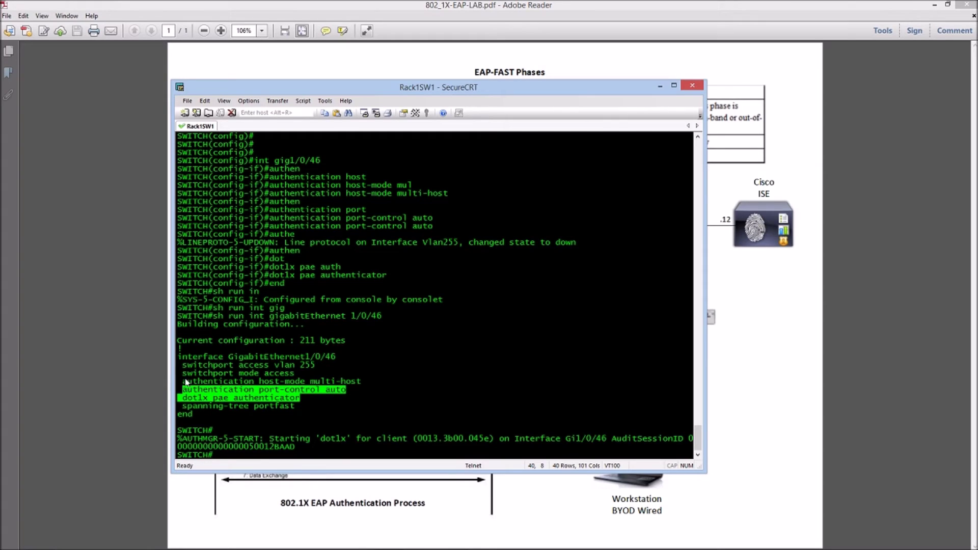
{"action": "left_click", "coordinate": [356, 383]}
{"action": "left_click_drag", "start_coordinate": [356, 385], "coordinate": [179, 388]}
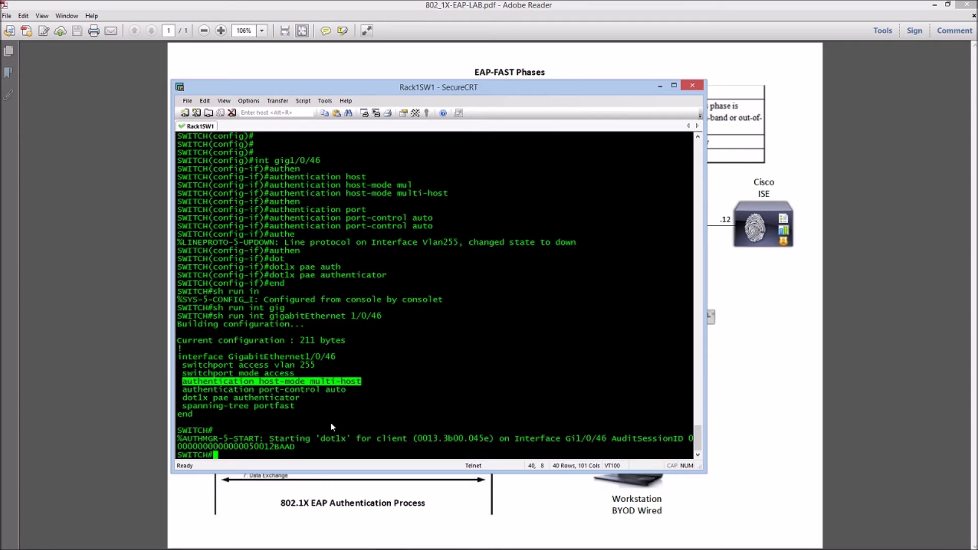
{"action": "left_click", "coordinate": [186, 388]}
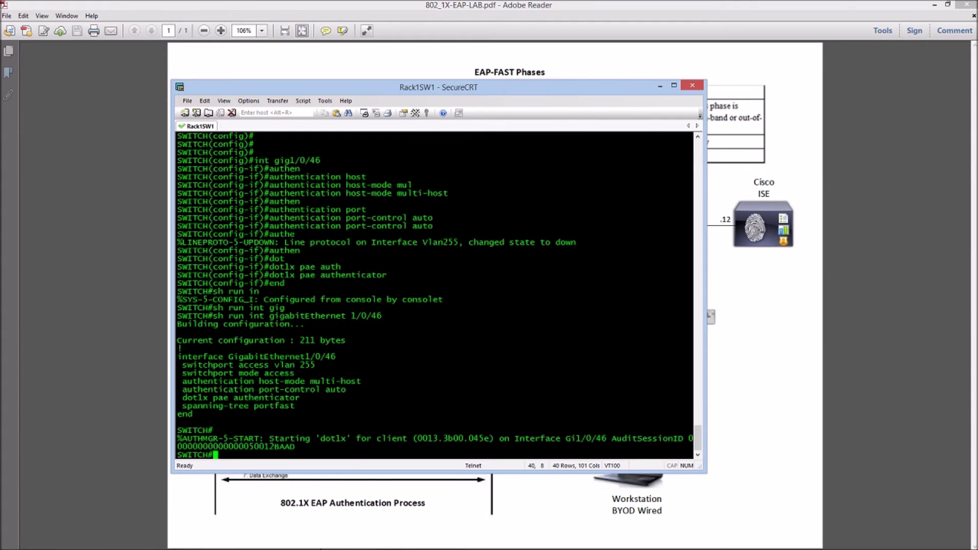
{"action": "mouse_move", "coordinate": [172, 548]}
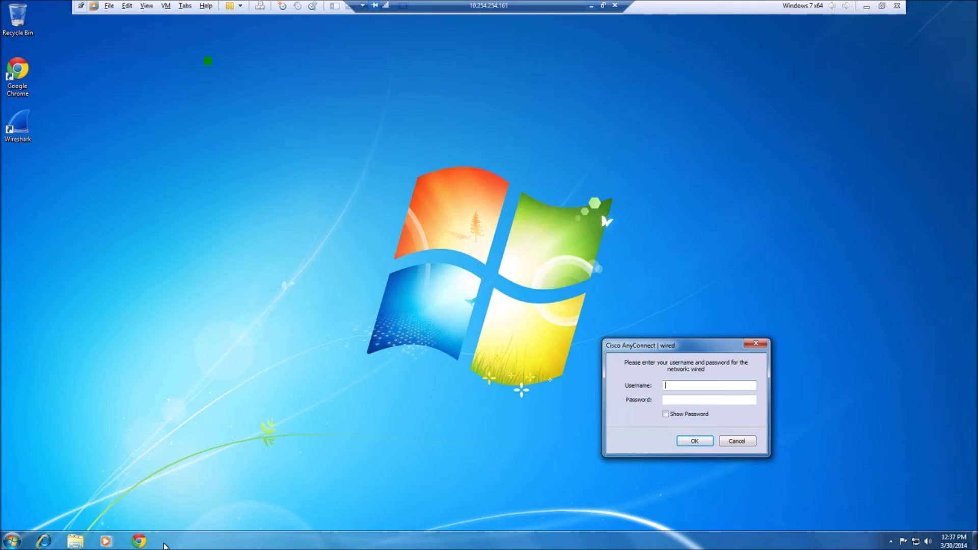
- Enter the username and password in AnyConnect's wired prompt, submit them, and minimize the VM
{"action": "left_click_drag", "start_coordinate": [642, 348], "coordinate": [542, 299]}
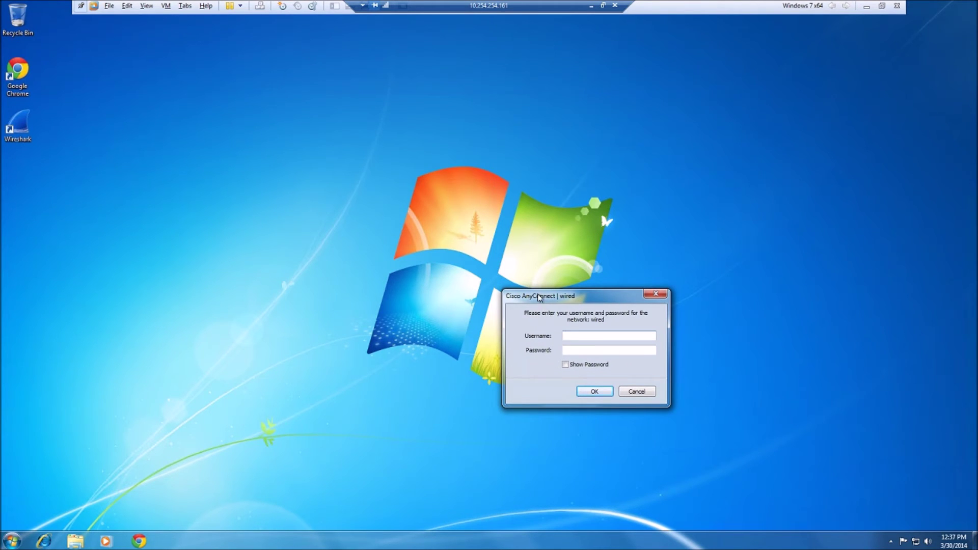
{"action": "type", "text": "te"}
{"action": "type", "text": "**"}
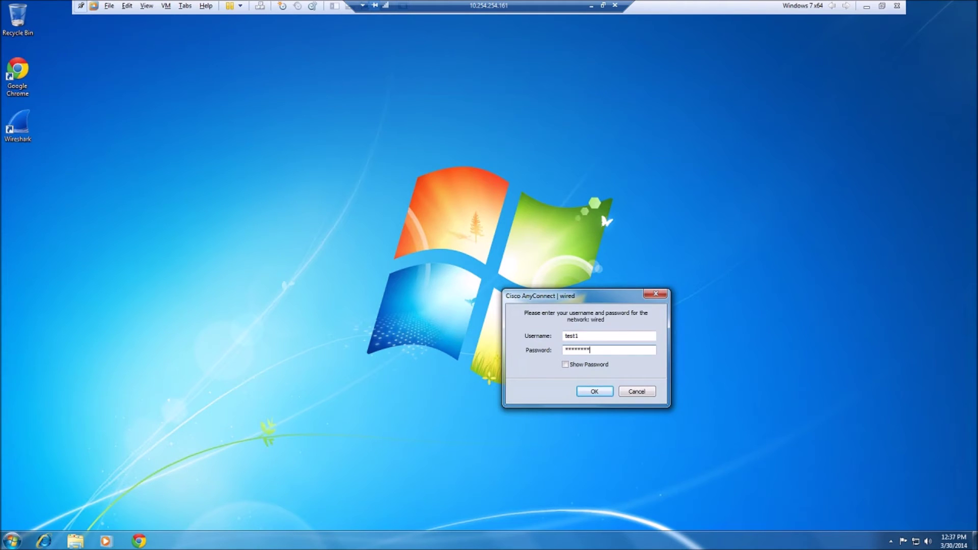
{"action": "left_click", "coordinate": [593, 392]}
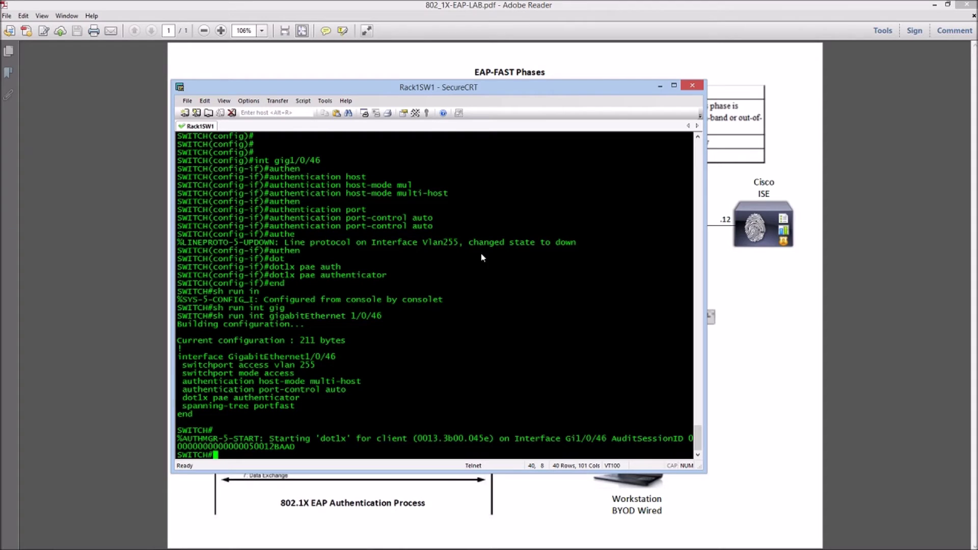
{"action": "left_click", "coordinate": [591, 6]}
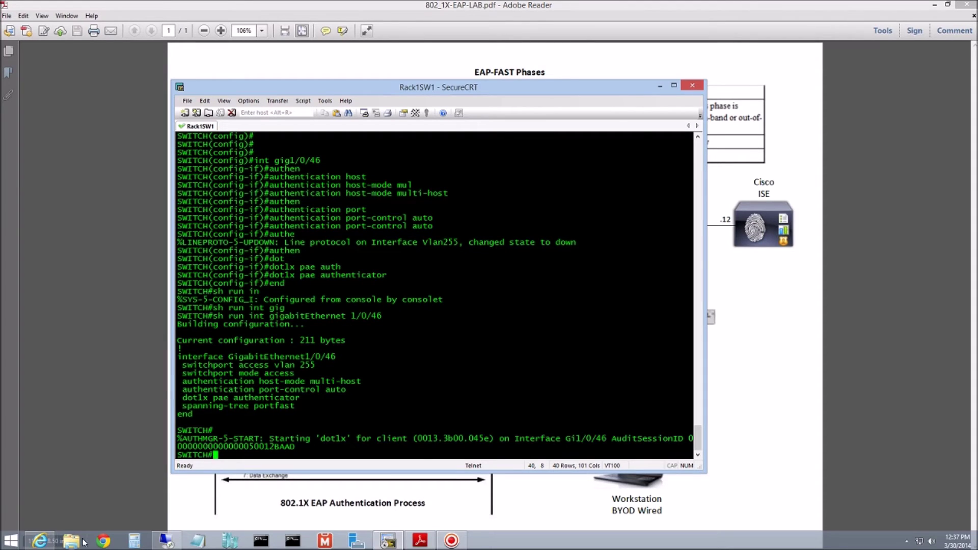
- Refresh ISE Live Authentications until the new session appears, then open its details
{"action": "left_click", "coordinate": [41, 542]}
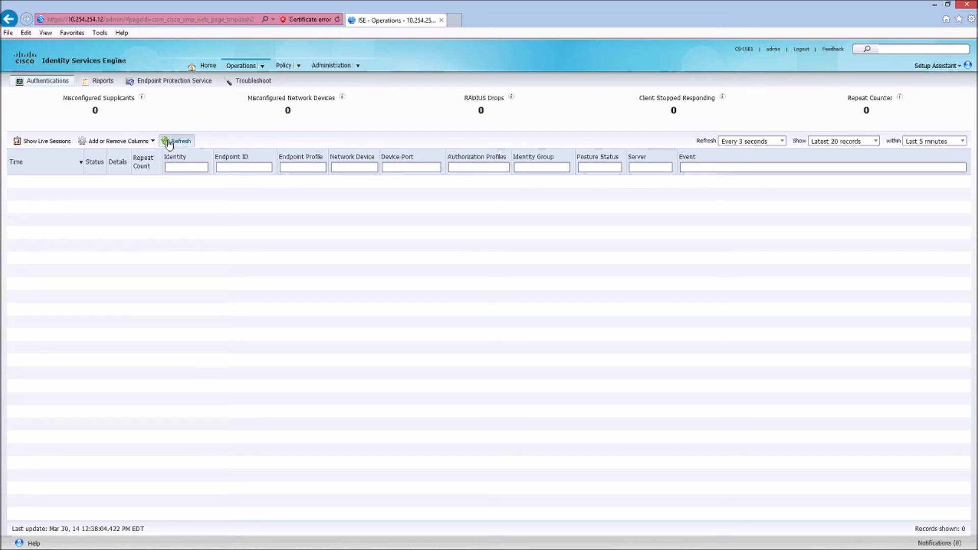
{"action": "left_click", "coordinate": [170, 143]}
{"action": "left_click", "coordinate": [176, 143]}
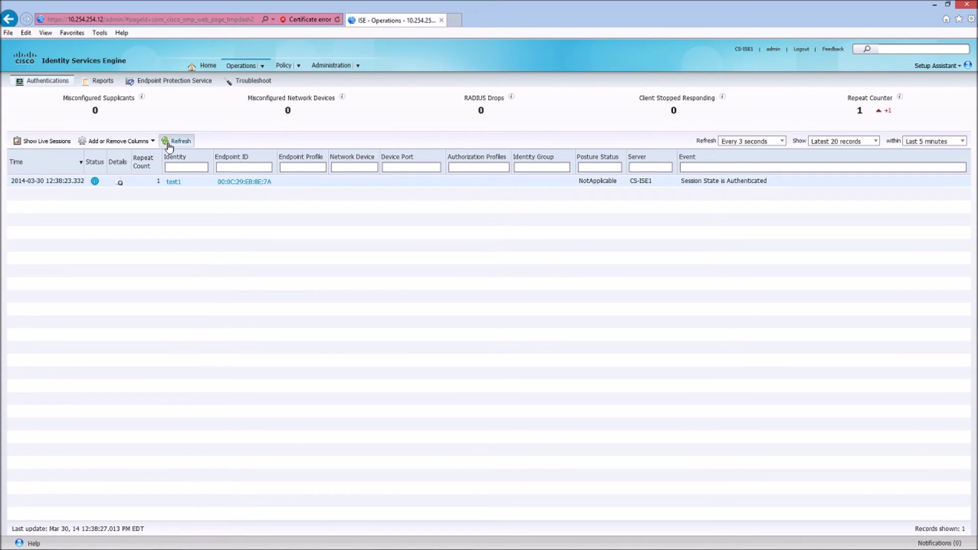
{"action": "left_click", "coordinate": [120, 185]}
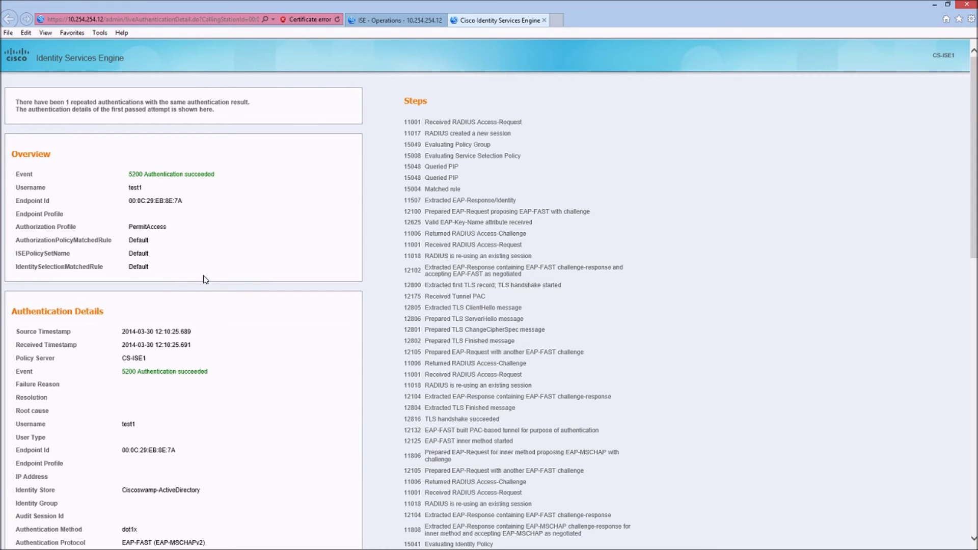
- Highlight the EAP-FAST (EAP-MSCHAPv2) authentication protocol in the ISE detail report
{"action": "scroll", "coordinate": [203, 279], "scroll_direction": "down", "scroll_amount": 5}
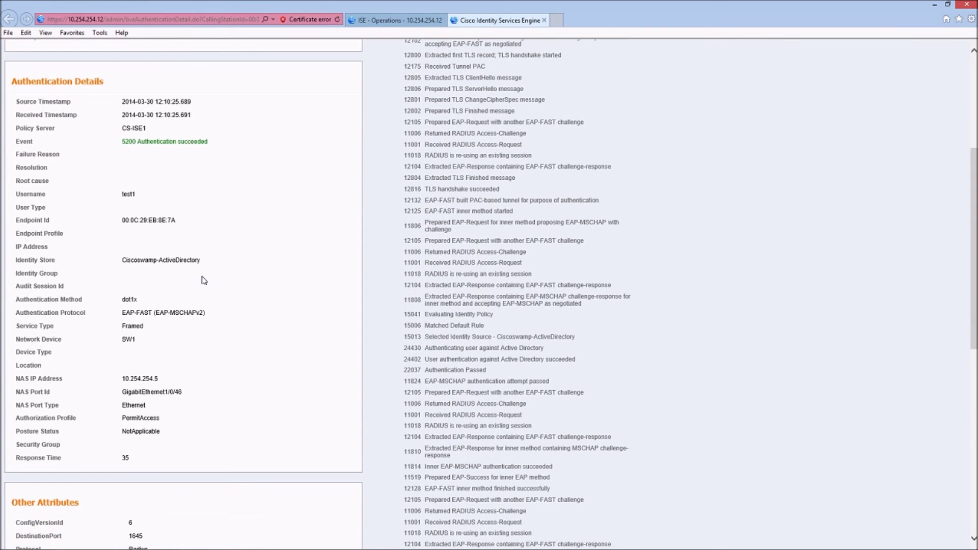
{"action": "scroll", "coordinate": [204, 280], "scroll_direction": "down", "scroll_amount": 3}
{"action": "left_click_drag", "start_coordinate": [122, 159], "coordinate": [197, 163]}
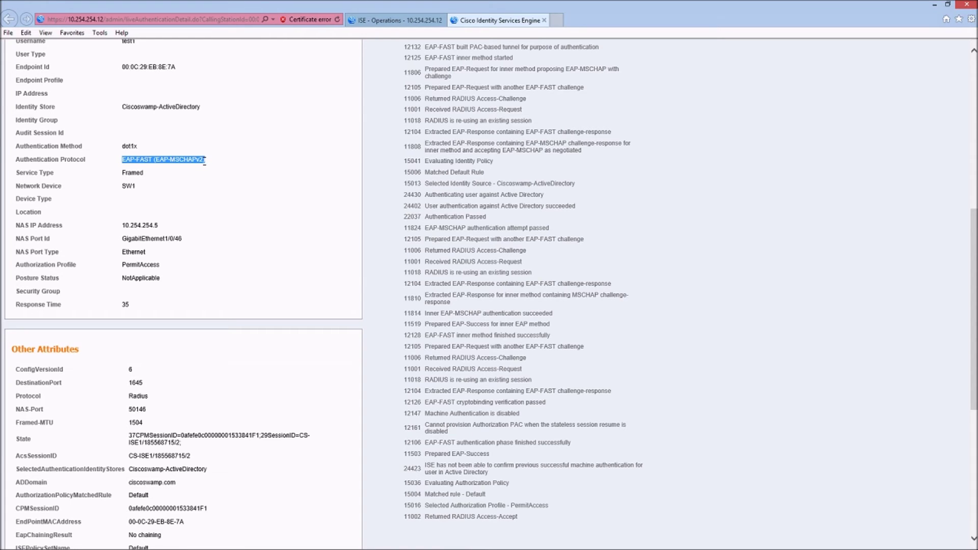
{"action": "scroll", "coordinate": [198, 236], "scroll_direction": "down", "scroll_amount": 6}
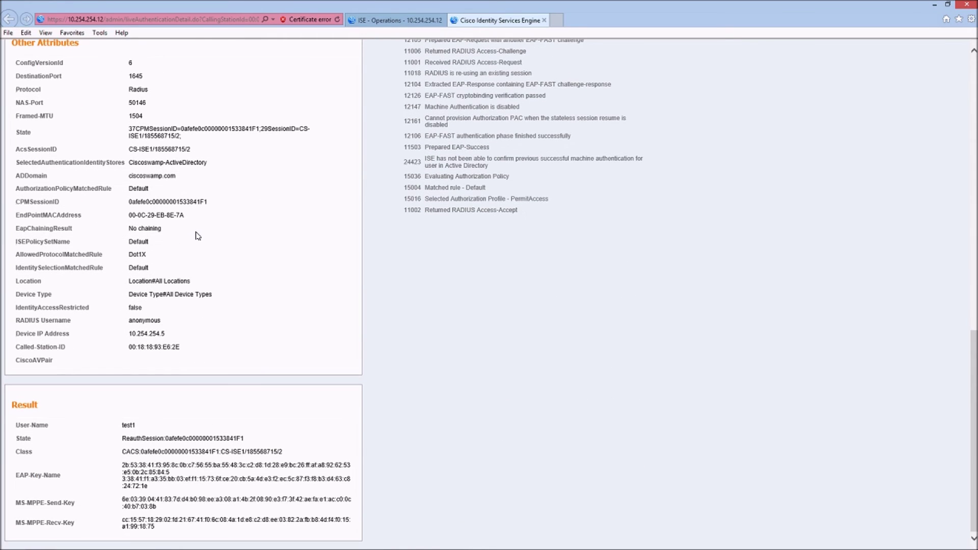
{"action": "scroll", "coordinate": [187, 270], "scroll_direction": "up", "scroll_amount": 6}
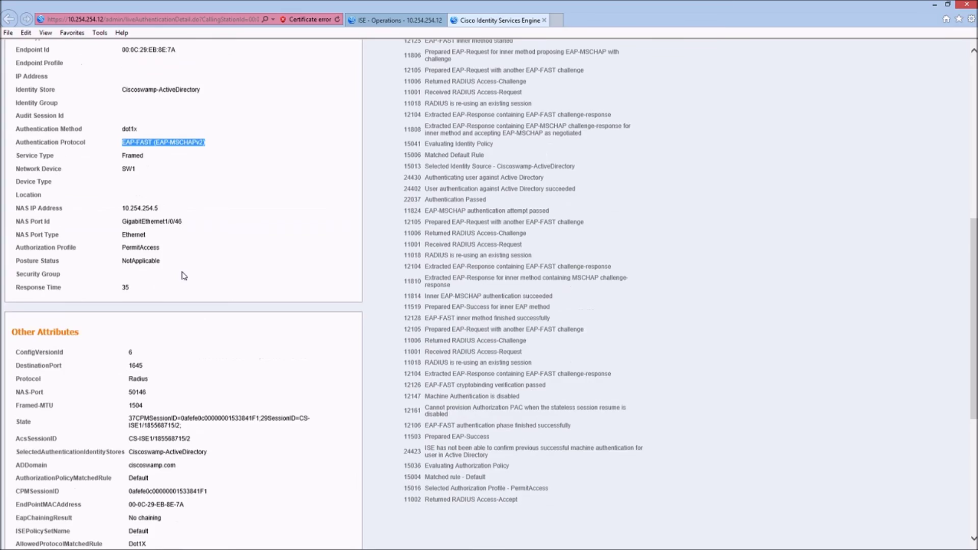
{"action": "scroll", "coordinate": [181, 274], "scroll_direction": "up", "scroll_amount": 6}
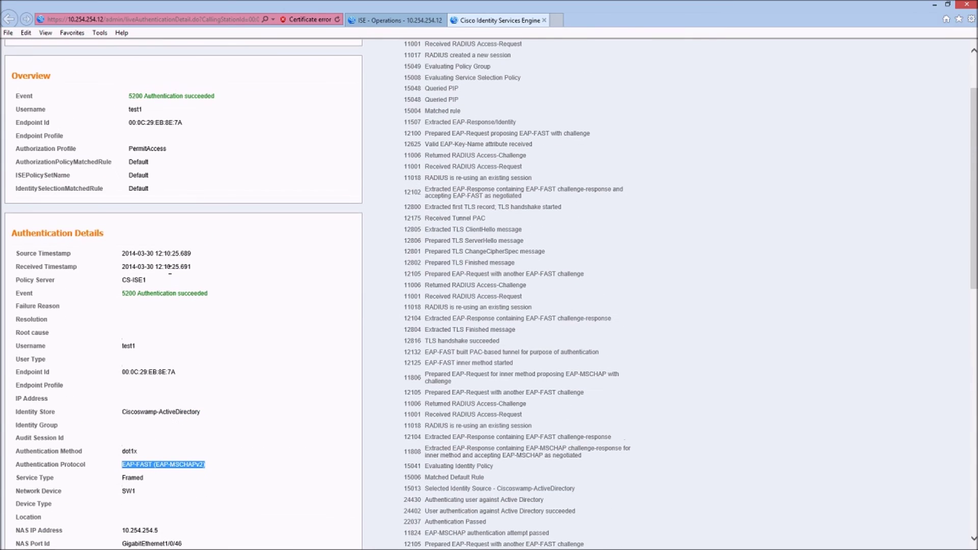
{"action": "scroll", "coordinate": [176, 253], "scroll_direction": "down", "scroll_amount": 5}
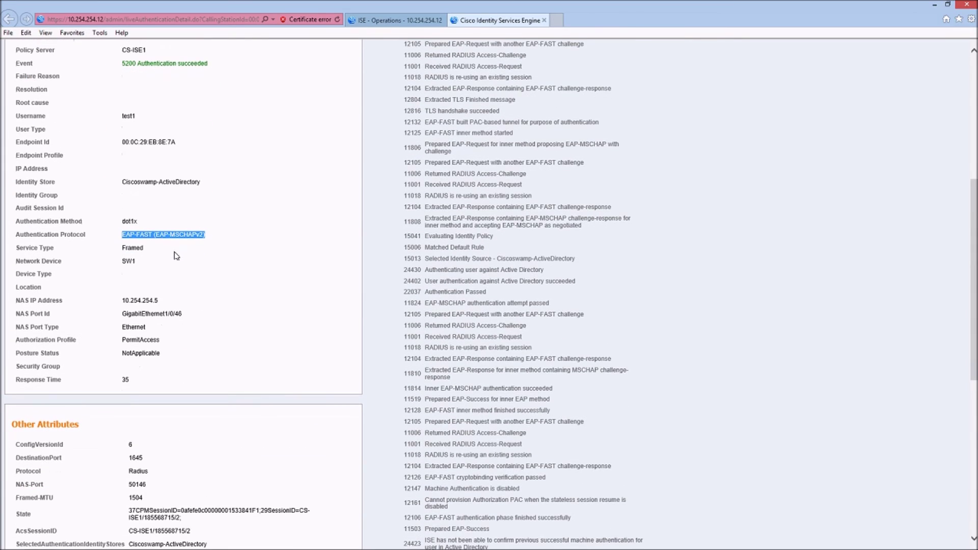
{"action": "scroll", "coordinate": [204, 304], "scroll_direction": "down", "scroll_amount": 5}
{"action": "scroll", "coordinate": [202, 307], "scroll_direction": "down", "scroll_amount": 3}
{"action": "scroll", "coordinate": [206, 336], "scroll_direction": "up", "scroll_amount": 8}
{"action": "mouse_move", "coordinate": [158, 543]}
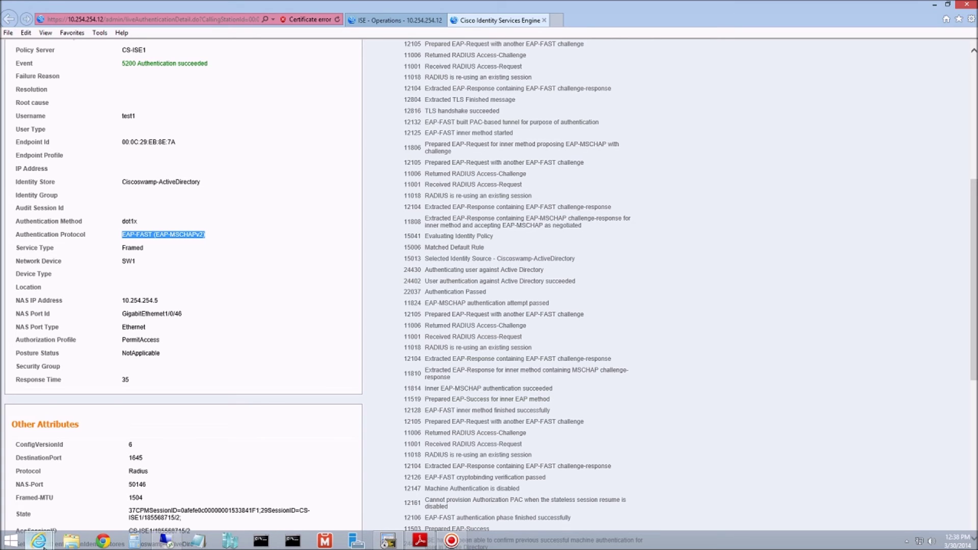
{"action": "left_click", "coordinate": [388, 542]}
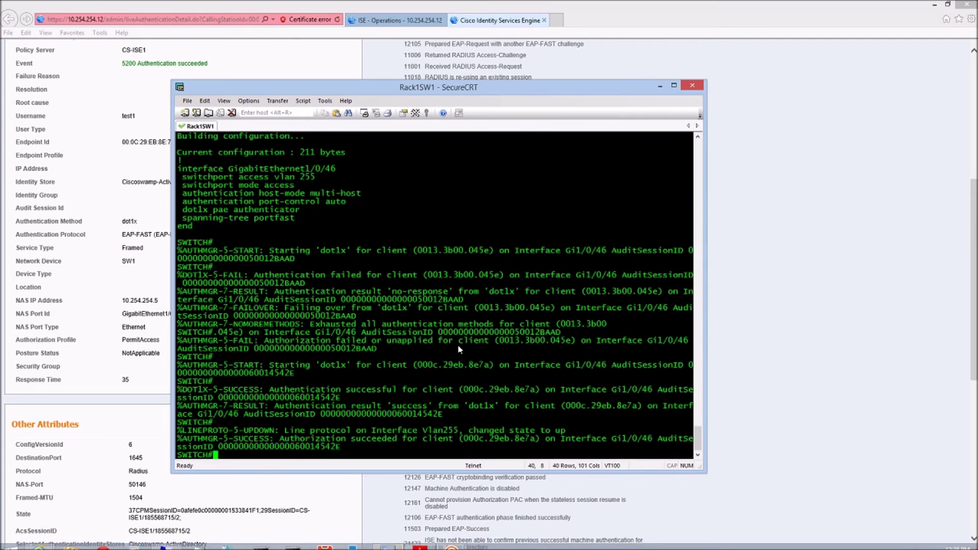
- Run 'show authentication sessions int gig1/0/46' and check the authenticated user in the output
{"action": "key", "text": "Return"}
{"action": "key", "text": "Return"}
{"action": "key", "text": "Return"}
{"action": "key", "text": "Return"}
{"action": "key", "text": "Return"}
{"action": "type", "text": "show "}
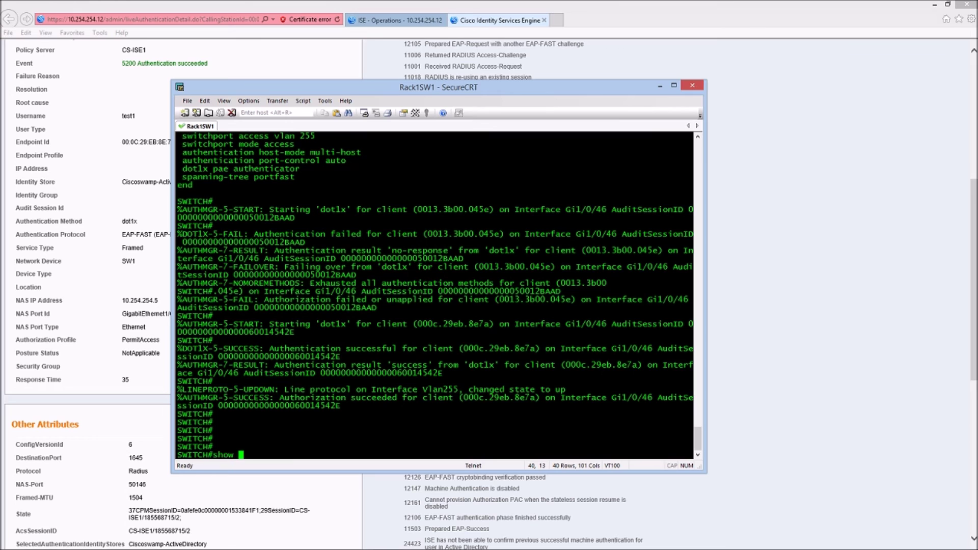
{"action": "type", "text": "s"}
{"action": "key", "text": "BackSpace"}
{"action": "type", "text": "authen"}
{"action": "key", "text": "Tab"}
{"action": "type", "text": "sess"}
{"action": "key", "text": "Tab"}
{"action": "type", "text": "int"}
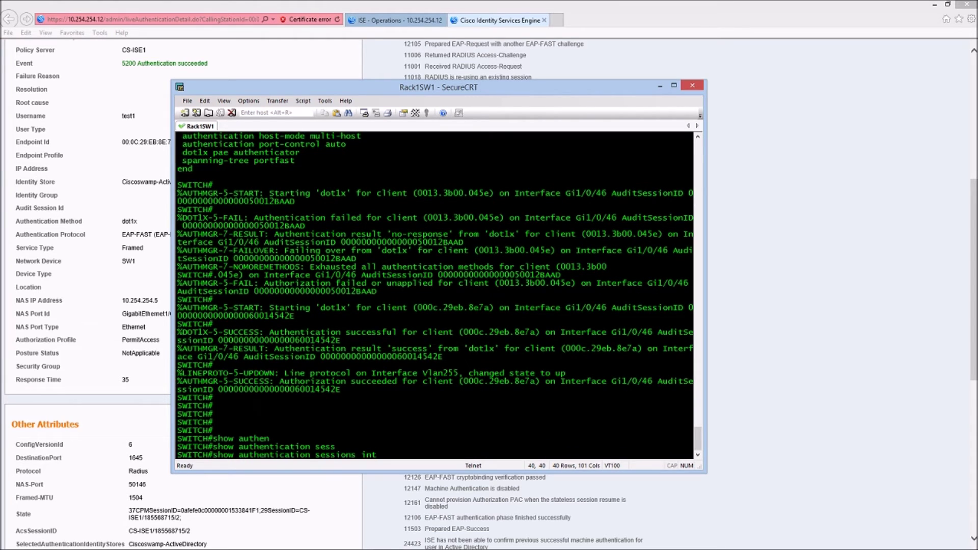
{"action": "type", "text": " gig1/0/46"}
{"action": "key", "text": "Return"}
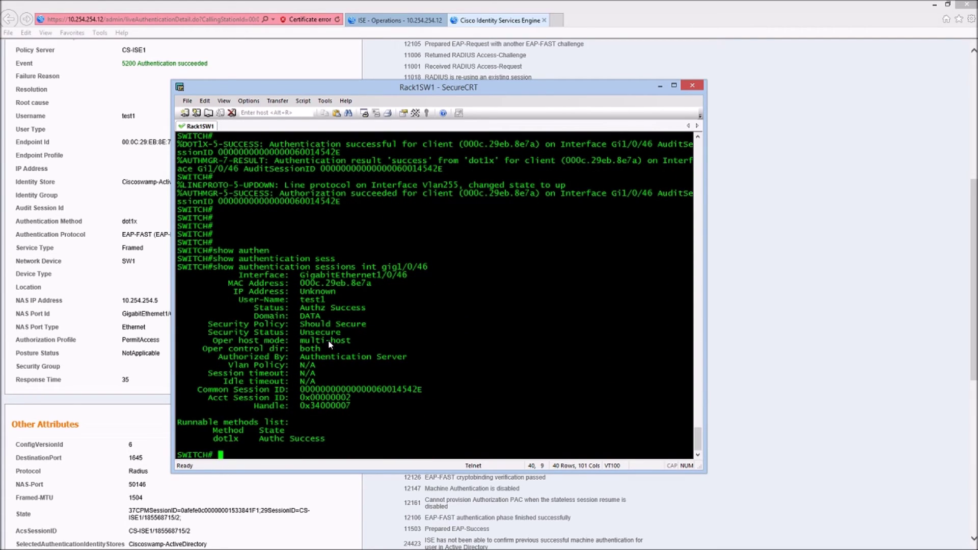
{"action": "left_click_drag", "start_coordinate": [326, 300], "coordinate": [304, 301]}
{"action": "left_click", "coordinate": [427, 314]}
{"action": "key", "text": "Return"}
{"action": "key", "text": "Return"}
- Run 'clear authentication sessions interface gig1/0/46' to force the client to re-authenticate
{"action": "type", "text": "clear"}
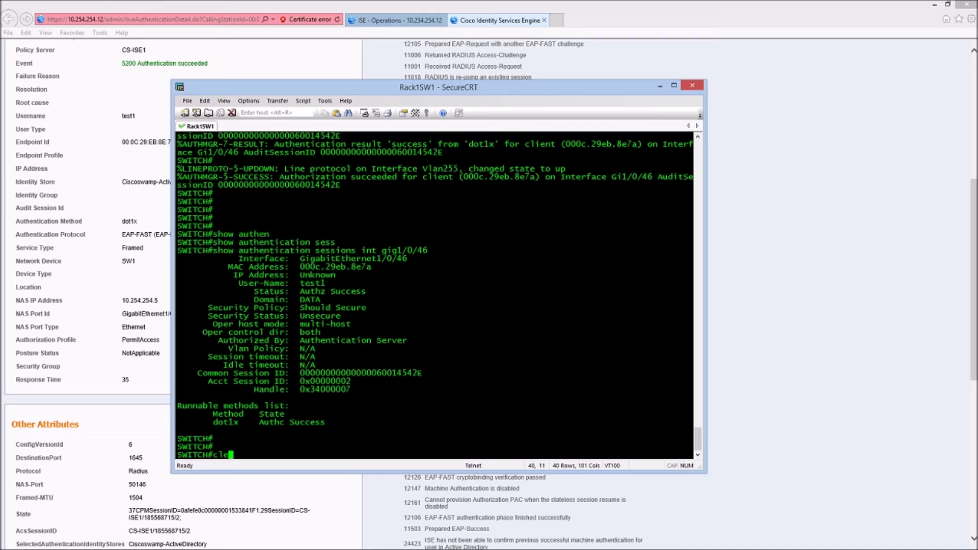
{"action": "key", "text": "Tab"}
{"action": "type", "text": "authen"}
{"action": "key", "text": "Tab"}
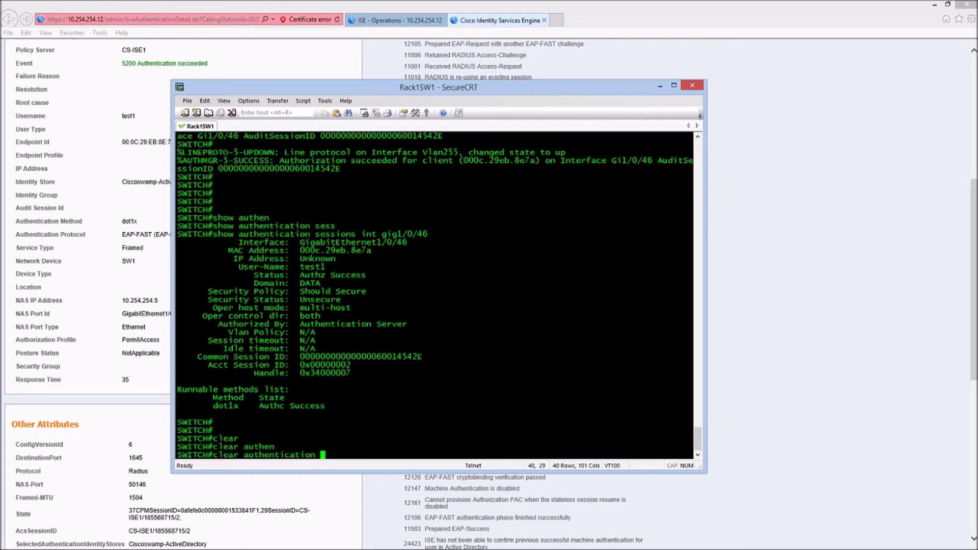
{"action": "type", "text": "int gig"}
{"action": "key", "text": "Tab"}
{"action": "type", "text": "1/0/46"}
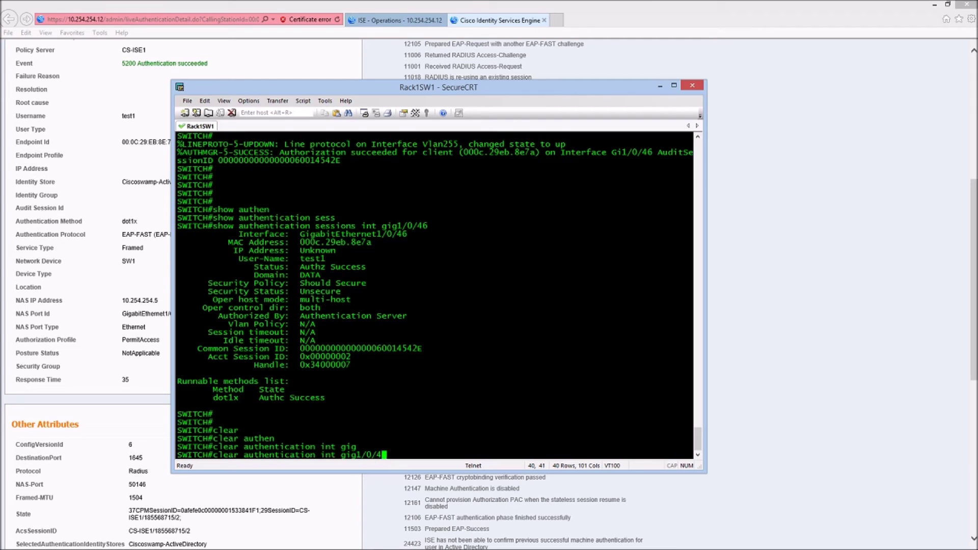
{"action": "key", "text": "BackSpace"}
{"action": "key", "text": "BackSpace"}
{"action": "key", "text": "BackSpace"}
{"action": "key", "text": "BackSpace"}
{"action": "key", "text": "BackSpace"}
{"action": "key", "text": "BackSpace"}
{"action": "key", "text": "BackSpace"}
{"action": "key", "text": "BackSpace"}
{"action": "key", "text": "BackSpace"}
{"action": "key", "text": "BackSpace"}
{"action": "key", "text": "BackSpace"}
{"action": "key", "text": "BackSpace"}
{"action": "key", "text": "BackSpace"}
{"action": "type", "text": "sess"}
{"action": "key", "text": "Tab"}
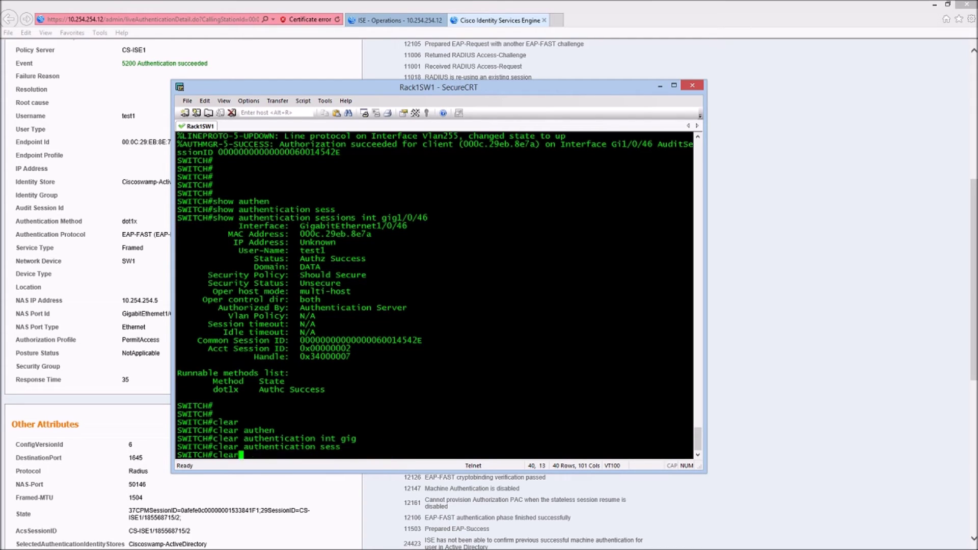
{"action": "type", "text": "int"}
{"action": "key", "text": "Tab"}
{"action": "type", "text": "gig"}
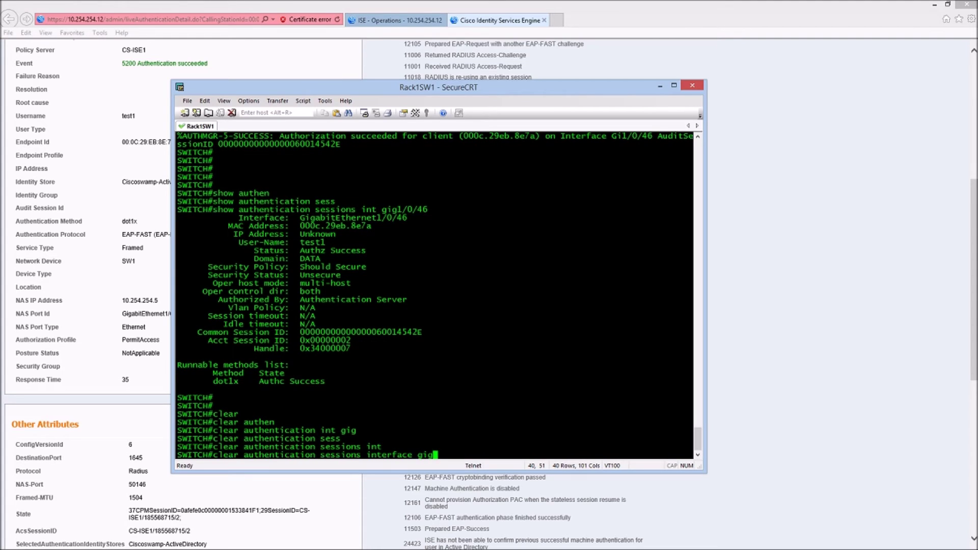
{"action": "type", "text": "1/0/46"}
{"action": "key", "text": "Return"}
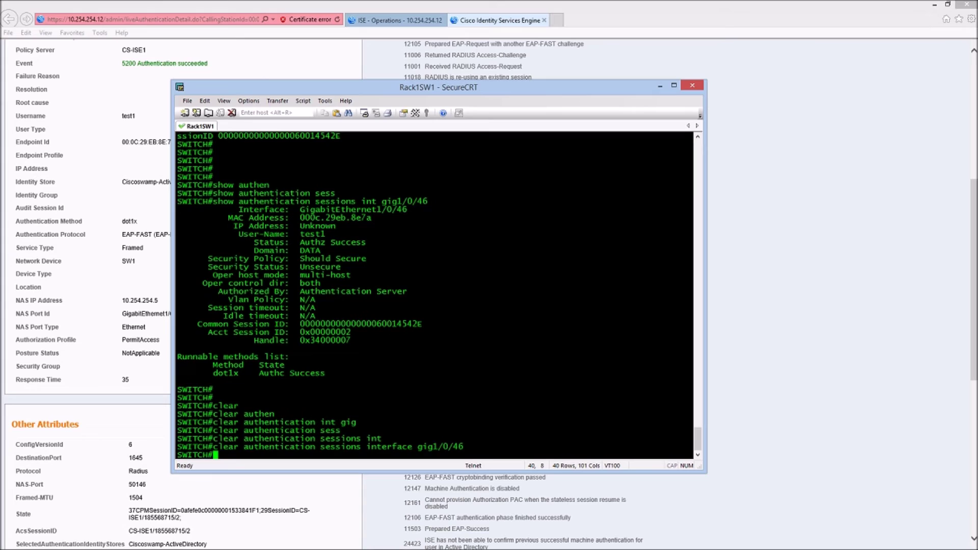
{"action": "mouse_move", "coordinate": [373, 547]}
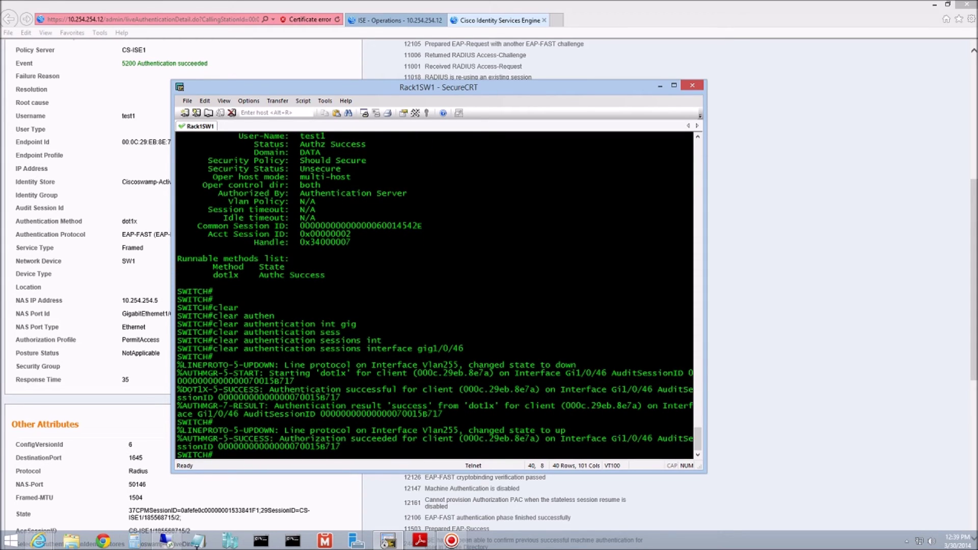
{"action": "left_click", "coordinate": [39, 541]}
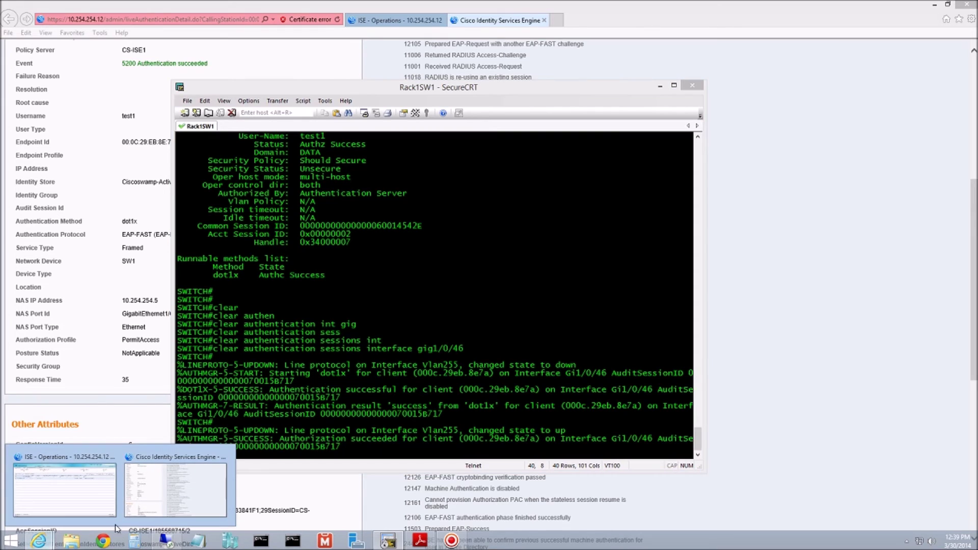
- Open the Cisco AnyConnect client in the Windows 7 VM and its network management
{"action": "left_click", "coordinate": [164, 542]}
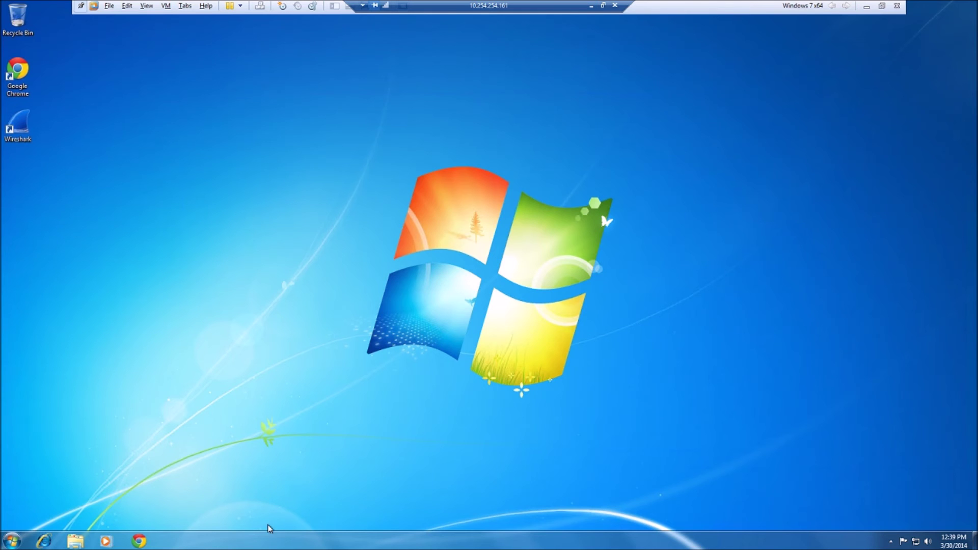
{"action": "left_click", "coordinate": [891, 542]}
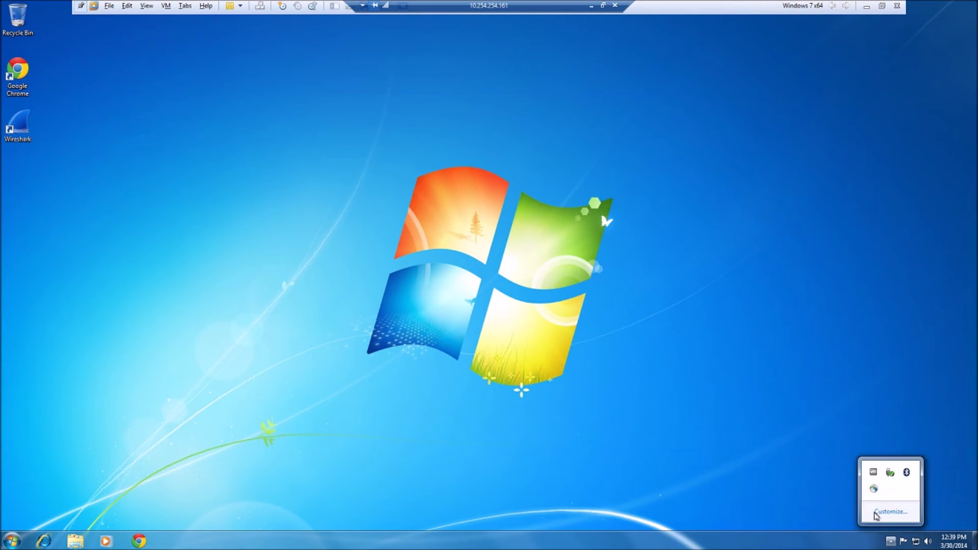
{"action": "left_click", "coordinate": [874, 489]}
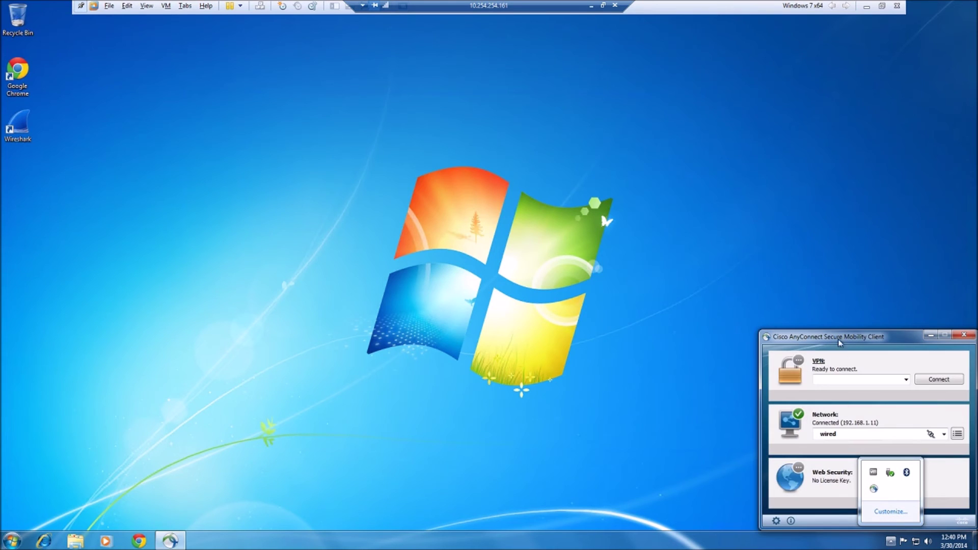
{"action": "left_click_drag", "start_coordinate": [840, 342], "coordinate": [614, 224]}
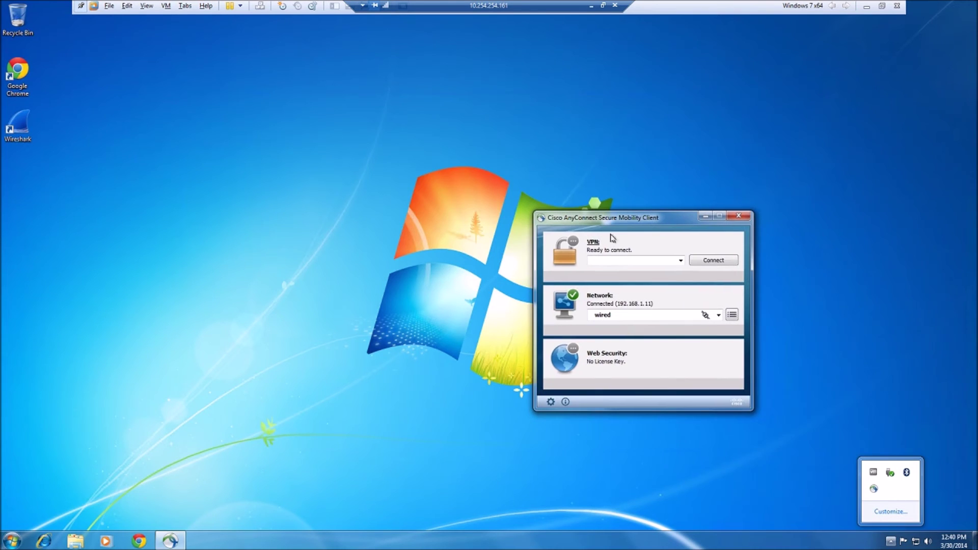
{"action": "left_click", "coordinate": [719, 316]}
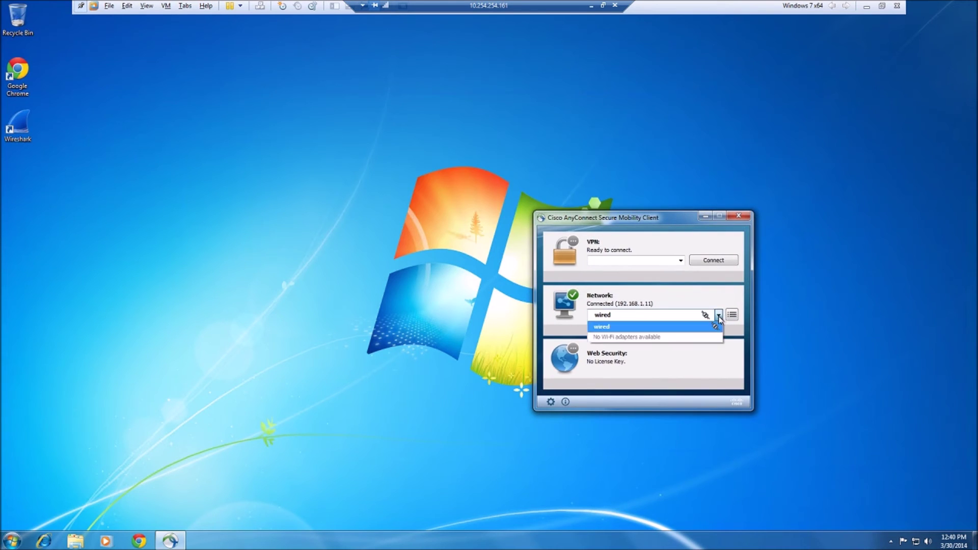
{"action": "left_click", "coordinate": [718, 318]}
{"action": "left_click", "coordinate": [732, 314]}
{"action": "left_click", "coordinate": [777, 315]}
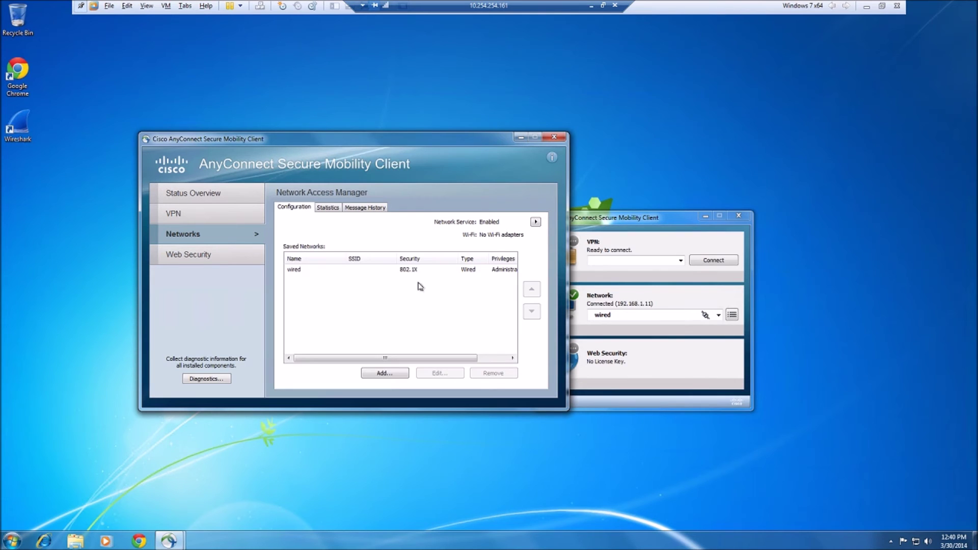
- Add a wired network named EAP-FAST with 802.1X security and save it
{"action": "left_click", "coordinate": [407, 374]}
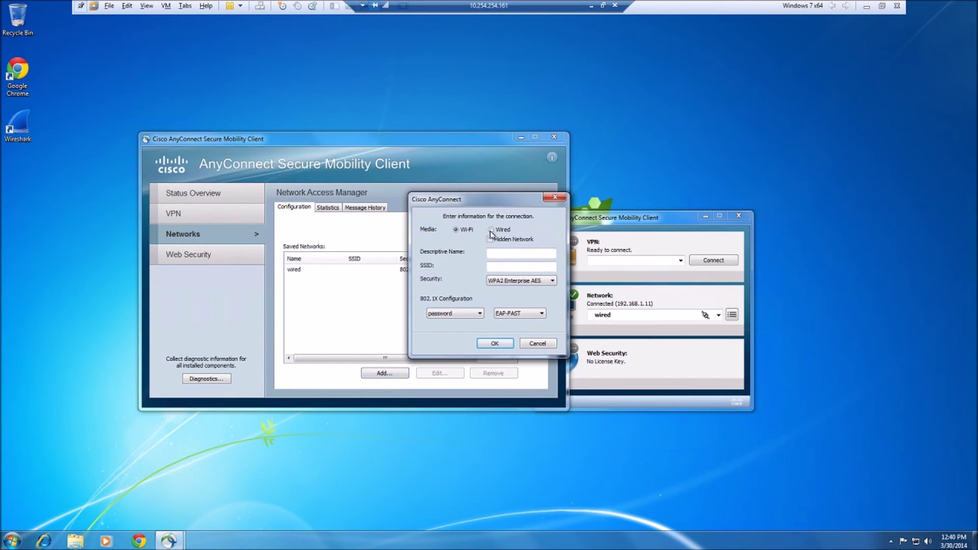
{"action": "left_click", "coordinate": [491, 231]}
{"action": "left_click", "coordinate": [489, 252]}
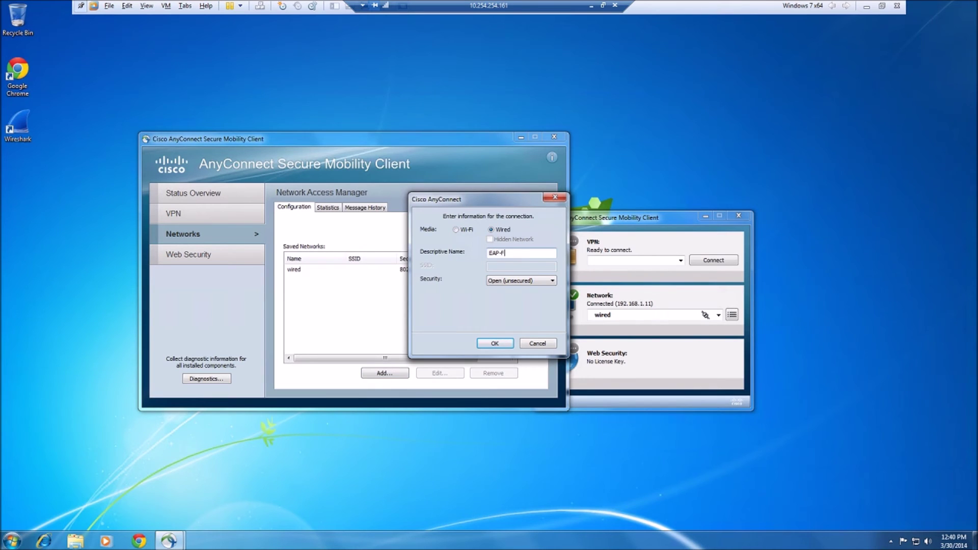
{"action": "left_click", "coordinate": [523, 281]}
{"action": "left_click", "coordinate": [509, 296]}
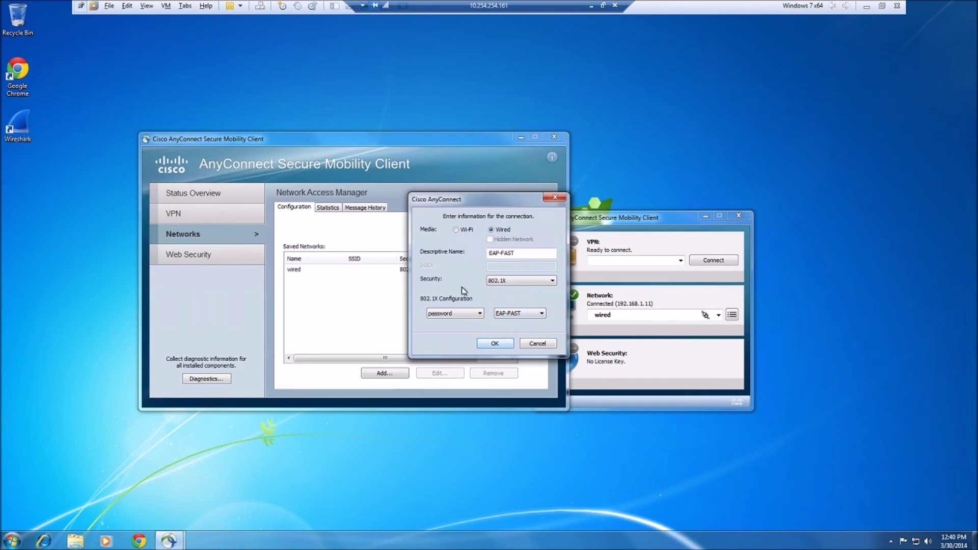
{"action": "left_click", "coordinate": [486, 345]}
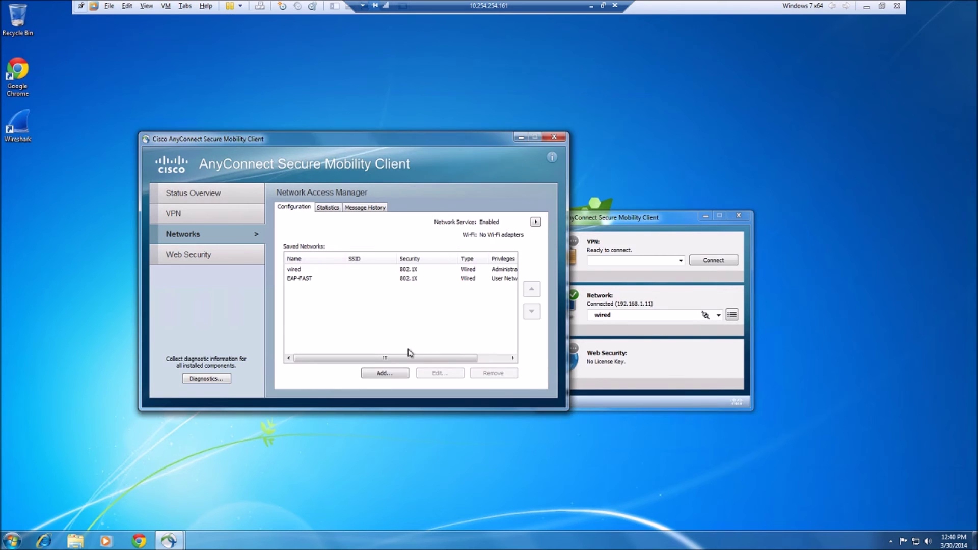
- Connect to the EAP-FAST network and submit the test user's username and password
{"action": "left_click", "coordinate": [523, 138]}
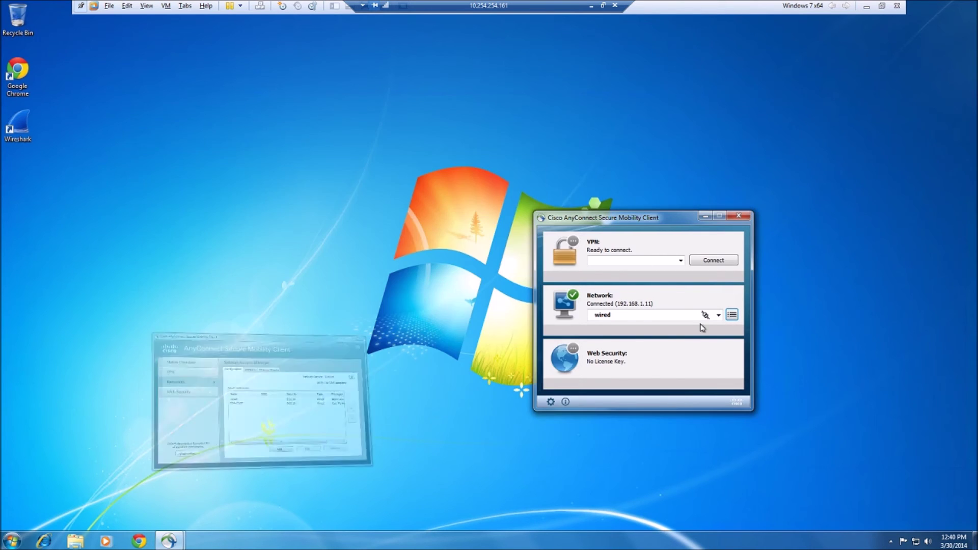
{"action": "left_click", "coordinate": [718, 315]}
{"action": "left_click", "coordinate": [684, 337]}
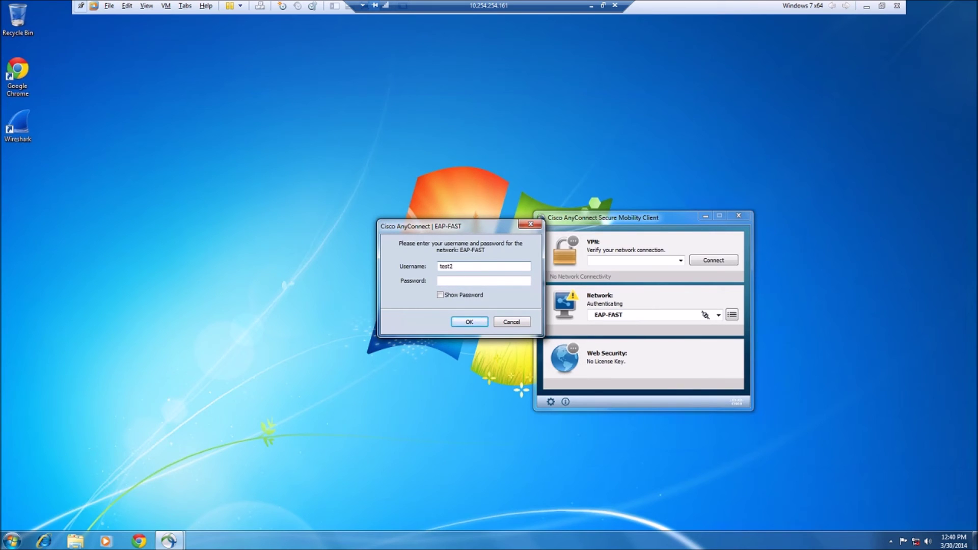
{"action": "left_click", "coordinate": [484, 280]}
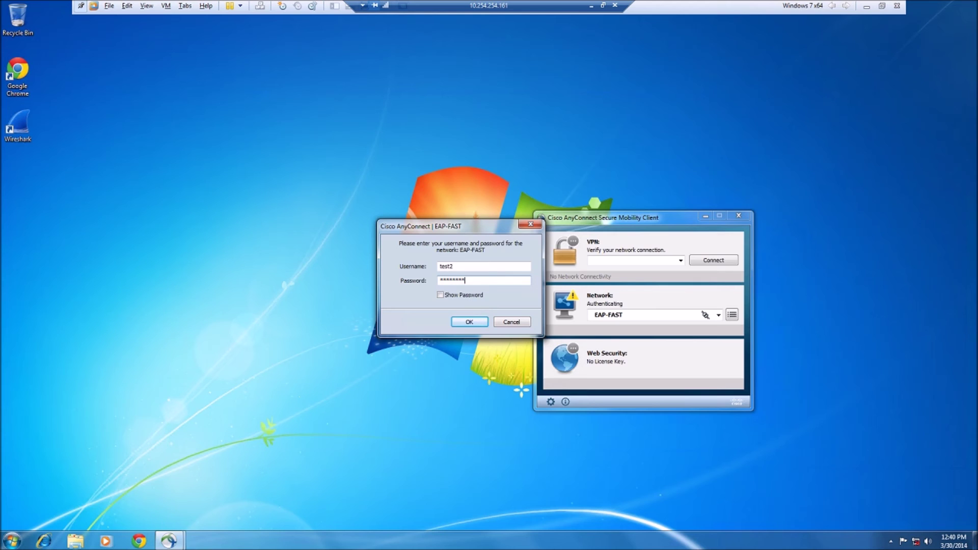
{"action": "left_click", "coordinate": [466, 323]}
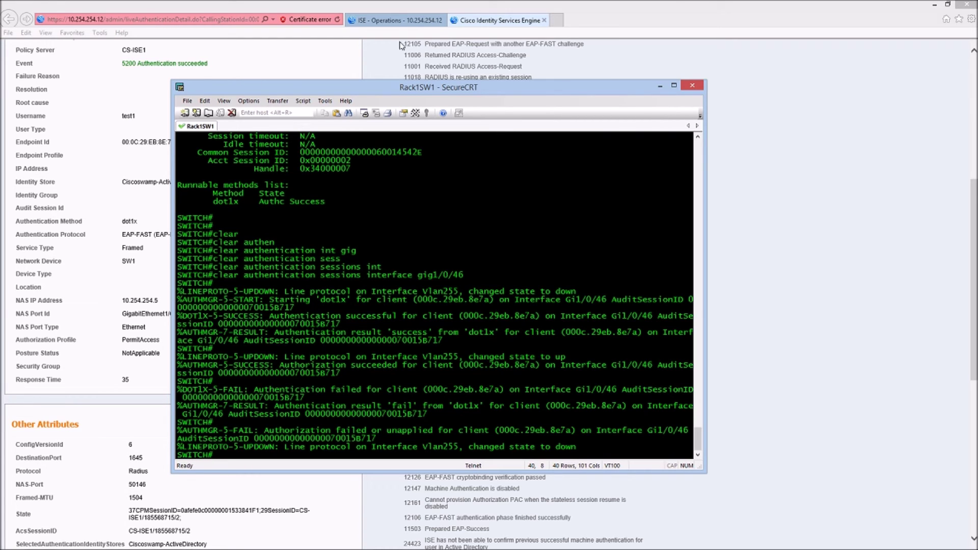
- Refresh the ISE live authentications list, then open Operations > Authentications
{"action": "left_click", "coordinate": [397, 20]}
{"action": "left_click", "coordinate": [174, 141]}
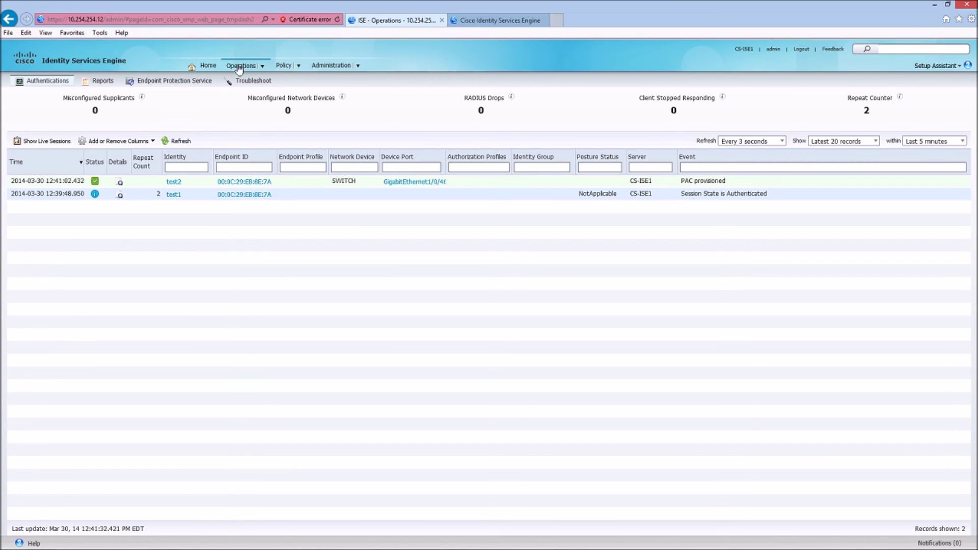
{"action": "mouse_move", "coordinate": [245, 68]}
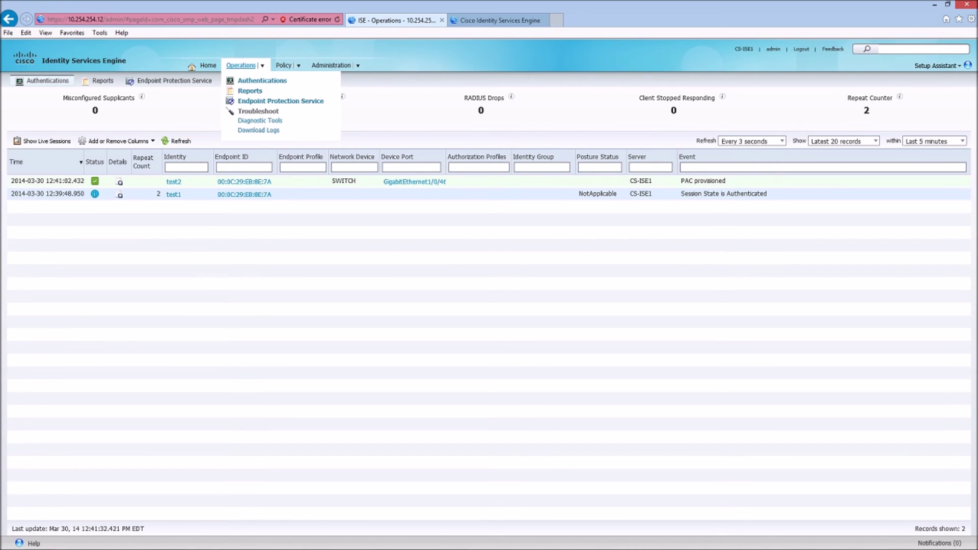
{"action": "left_click", "coordinate": [248, 83]}
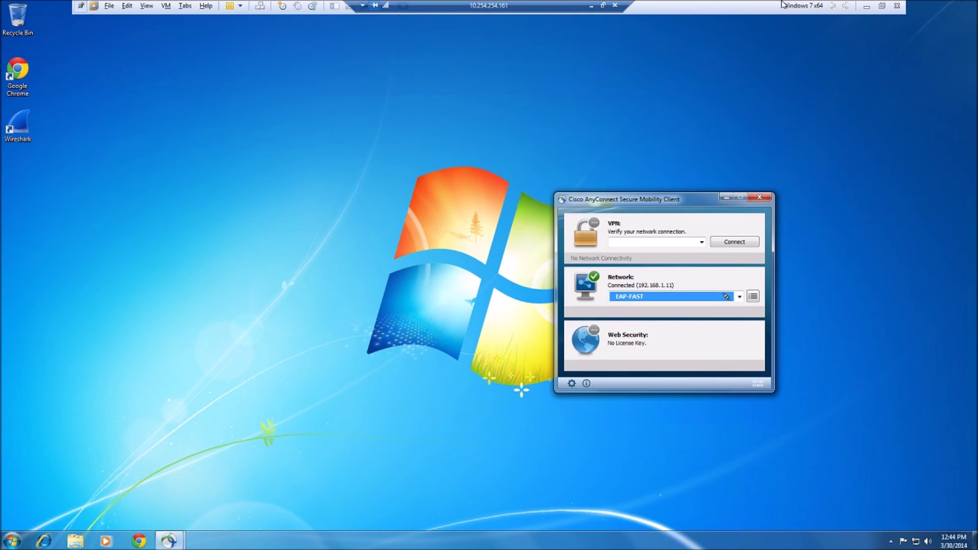
- Rerun show authentication sessions on Gi1/0/46 to confirm Authz Success, then compare with ISE's PermitAccess log
{"action": "left_click", "coordinate": [592, 5]}
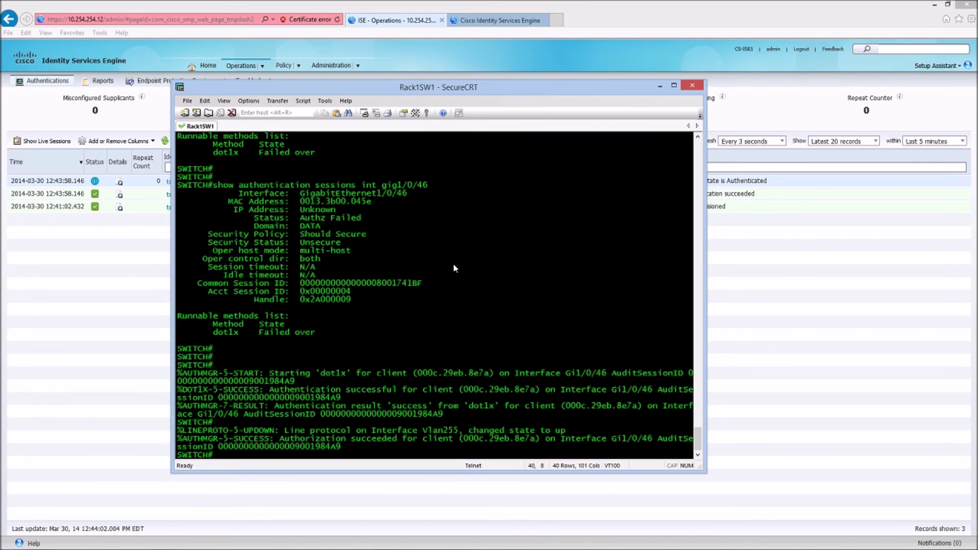
{"action": "key", "text": "Return"}
{"action": "key", "text": "Return"}
{"action": "key", "text": "Return"}
{"action": "key", "text": "Return"}
{"action": "key", "text": "Up"}
{"action": "key", "text": "Return"}
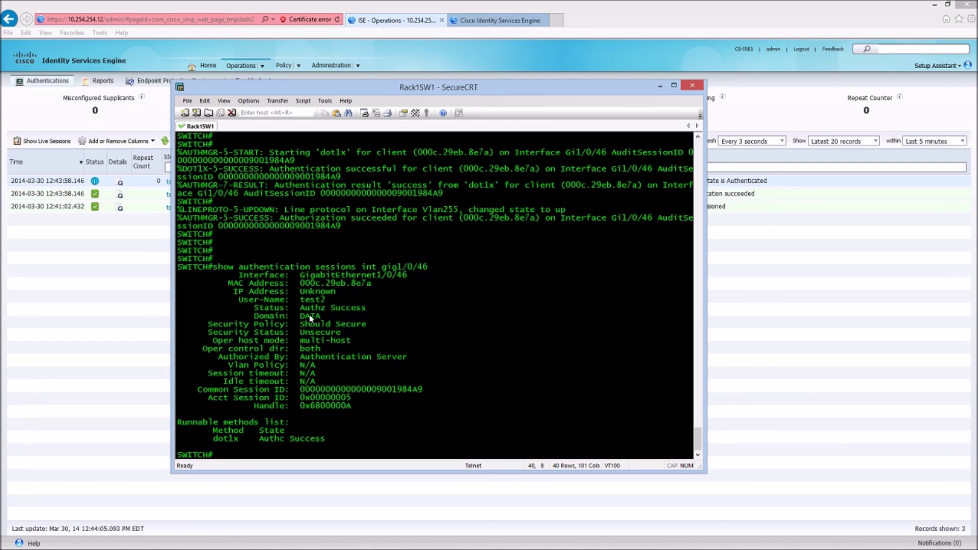
{"action": "left_click_drag", "start_coordinate": [327, 300], "coordinate": [363, 308]}
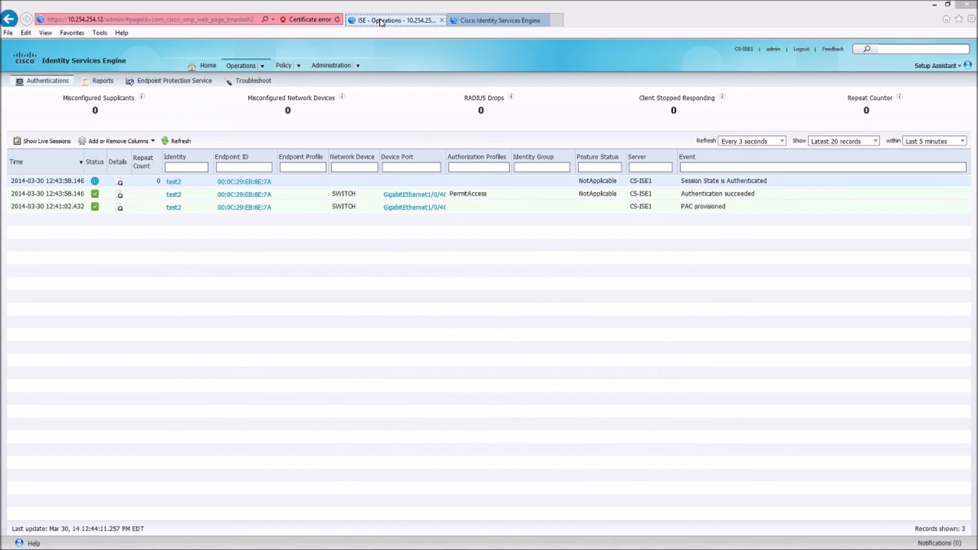
{"action": "key", "text": "alt+Tab"}
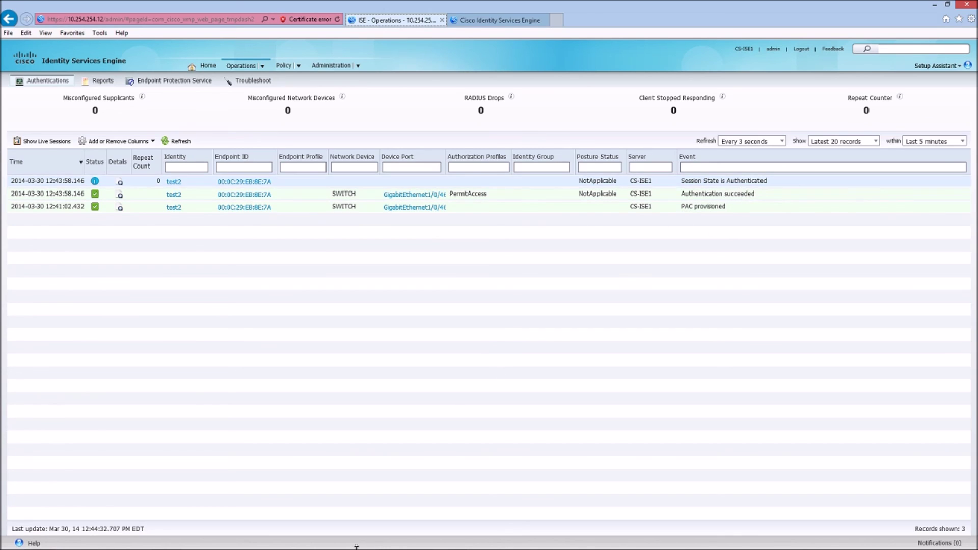
{"action": "left_click", "coordinate": [388, 540]}
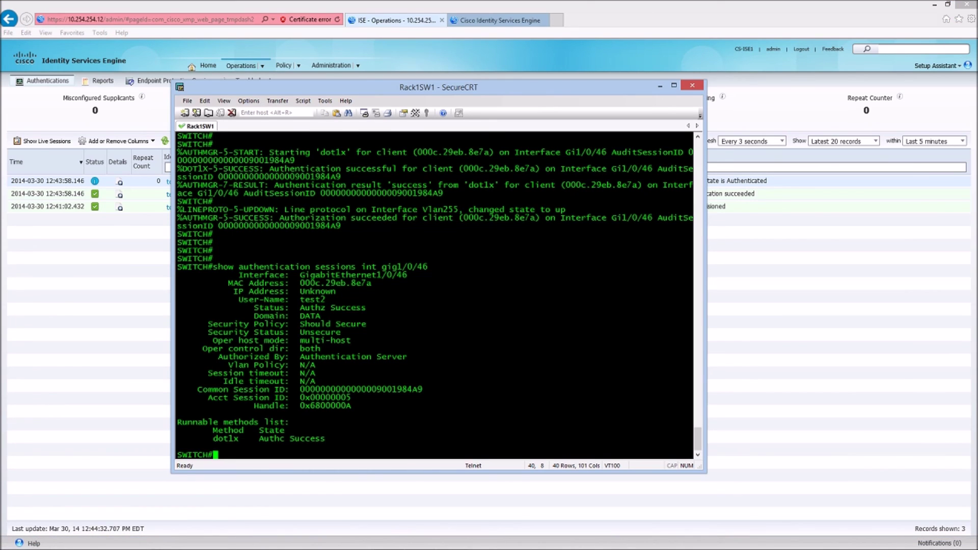
- Run show runn | sec aaa and highlight the ISE RADIUS group and dot1x authentication/authorization lines
{"action": "key", "text": "Return"}
{"action": "key", "text": "Return"}
{"action": "key", "text": "Return"}
{"action": "key", "text": "Return"}
{"action": "type", "text": "sho run"}
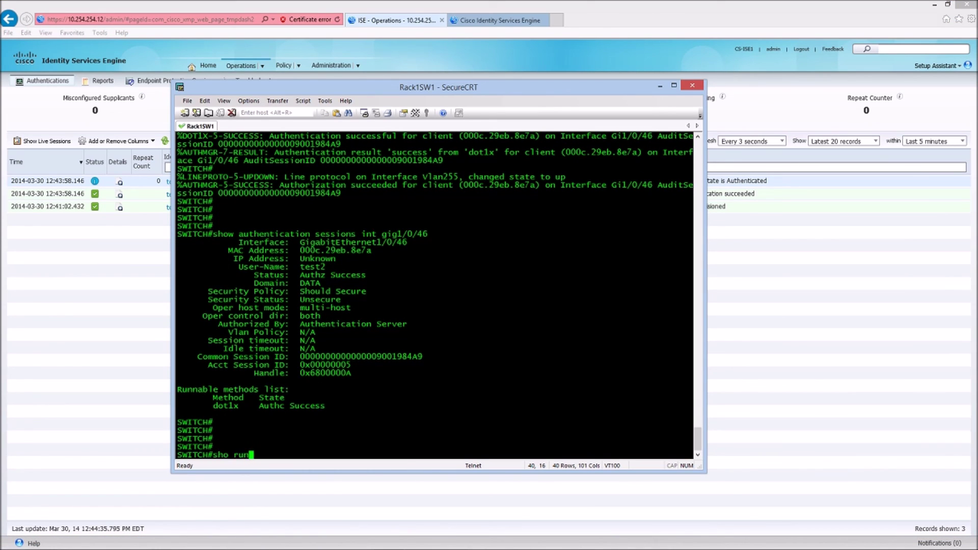
{"action": "key", "text": "BackSpace"}
{"action": "key", "text": "BackSpace"}
{"action": "type", "text": "w runn | sec aaa"}
{"action": "key", "text": "Return"}
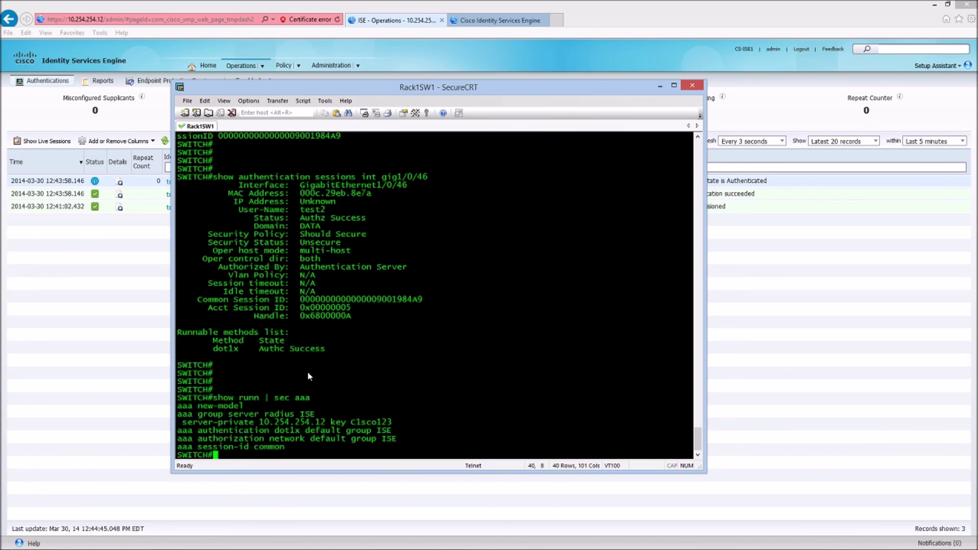
{"action": "left_click_drag", "start_coordinate": [178, 414], "coordinate": [393, 422]}
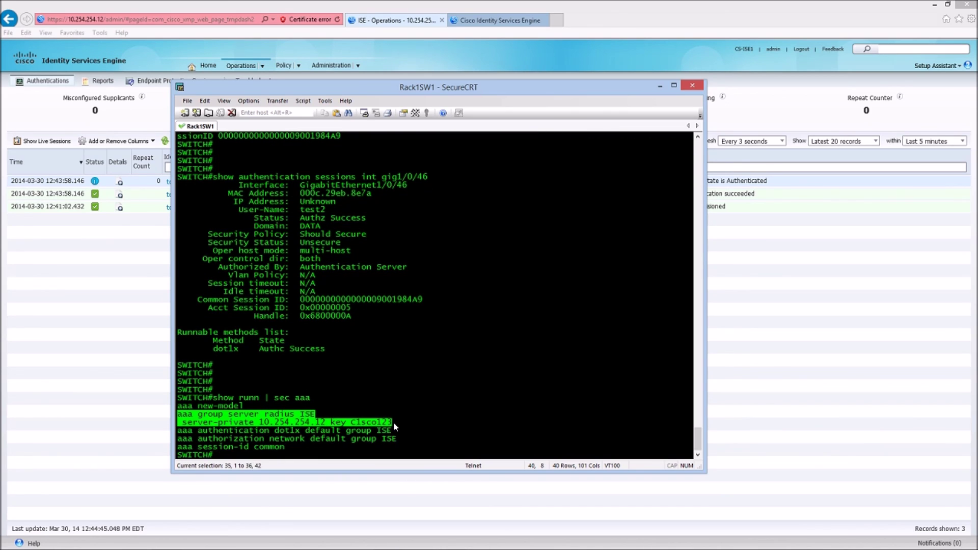
{"action": "left_click_drag", "start_coordinate": [178, 430], "coordinate": [398, 438]}
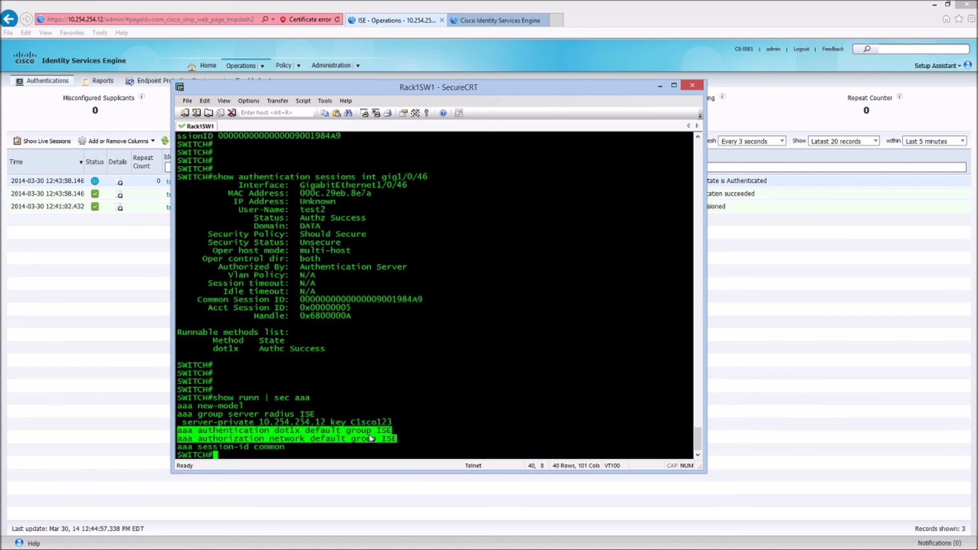
{"action": "key", "text": "Return"}
{"action": "key", "text": "Return"}
{"action": "key", "text": "Return"}
{"action": "key", "text": "Return"}
{"action": "key", "text": "Return"}
{"action": "key", "text": "Return"}
{"action": "key", "text": "Return"}
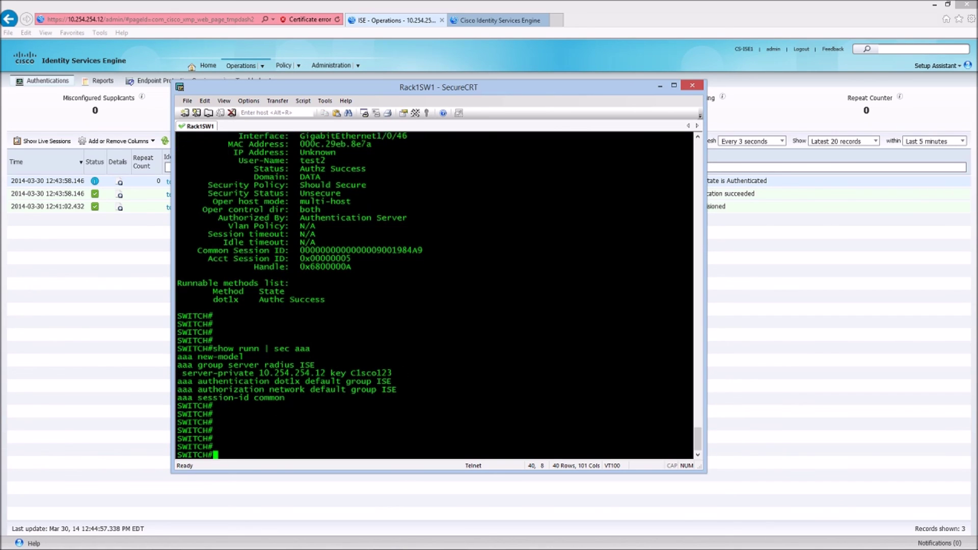
- Show Gi1/0/46's running config and highlight its multi-host, port-control auto and dot1x pae authenticator lines
{"action": "type", "text": "sh runn "}
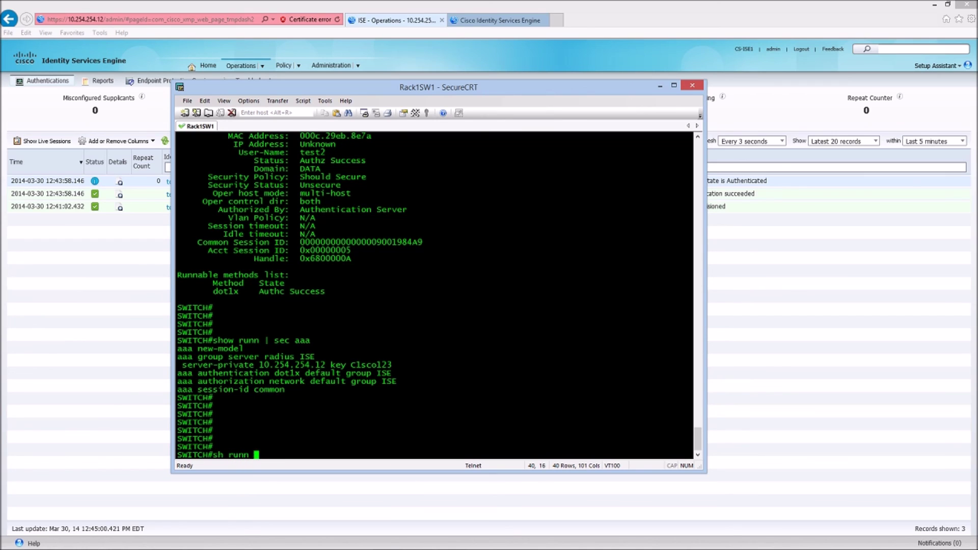
{"action": "type", "text": "int gig1/0/46"}
{"action": "key", "text": "Return"}
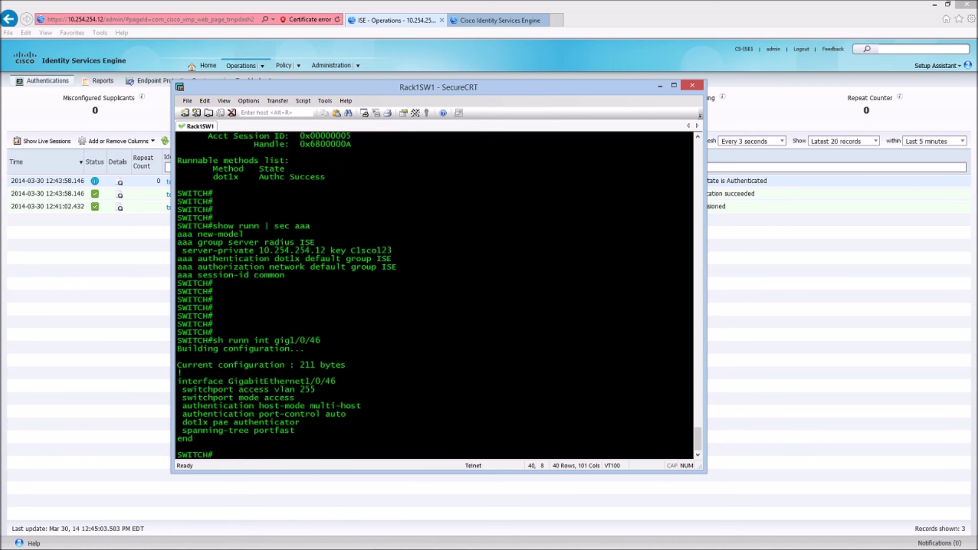
{"action": "left_click_drag", "start_coordinate": [302, 423], "coordinate": [174, 418]}
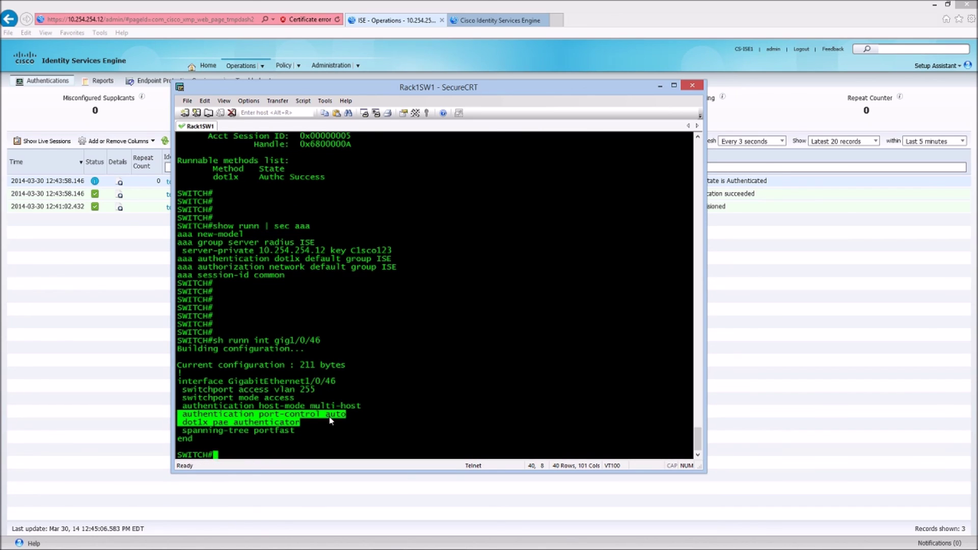
{"action": "left_click_drag", "start_coordinate": [360, 406], "coordinate": [185, 408]}
{"action": "left_click", "coordinate": [307, 421]}
{"action": "left_click_drag", "start_coordinate": [300, 423], "coordinate": [177, 415]}
{"action": "left_click", "coordinate": [417, 351]}
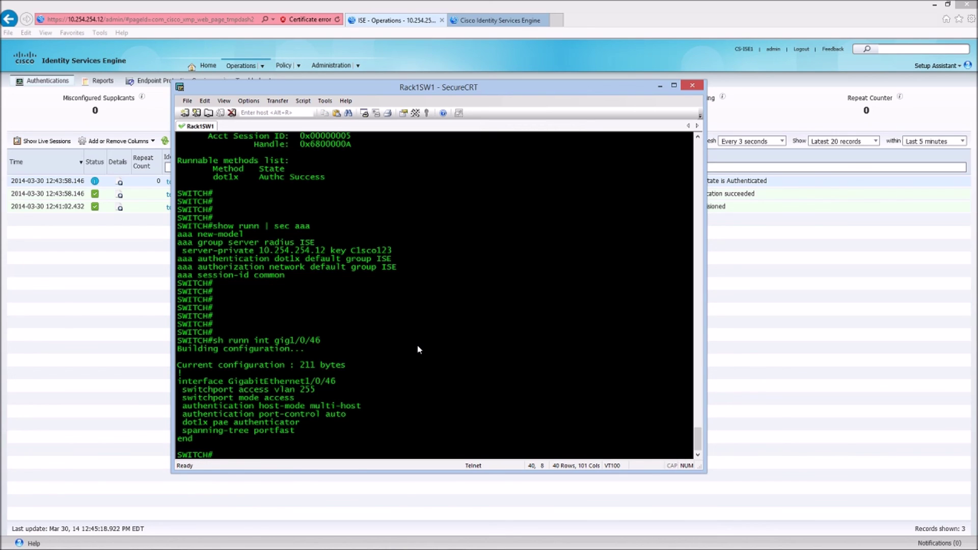
{"action": "key", "text": "Return"}
{"action": "key", "text": "Return"}
{"action": "key", "text": "Return"}
- List the global dot1x config with sh runn | sec dot1x, highlighting dot1x system-auth-control
{"action": "type", "text": "sh runn | "}
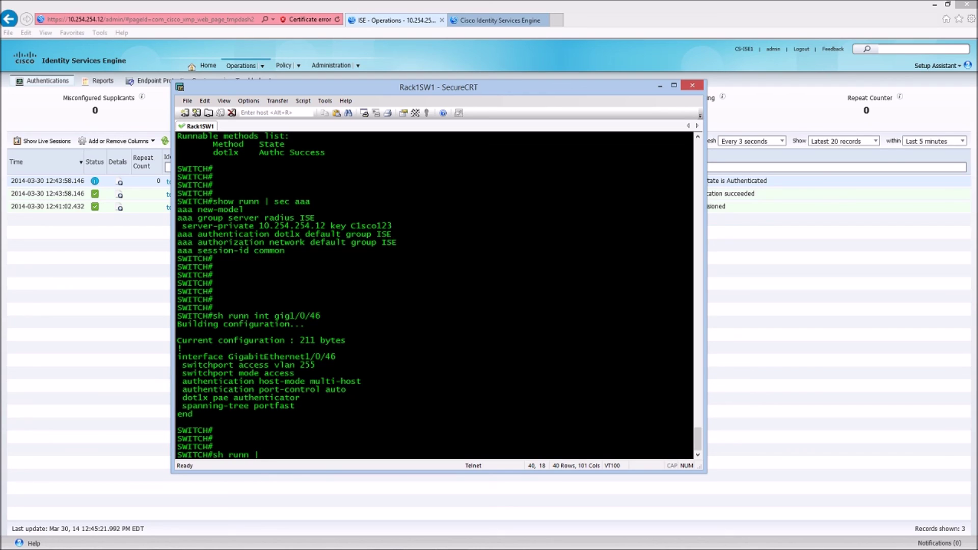
{"action": "type", "text": "sec dot1x"}
{"action": "key", "text": "Return"}
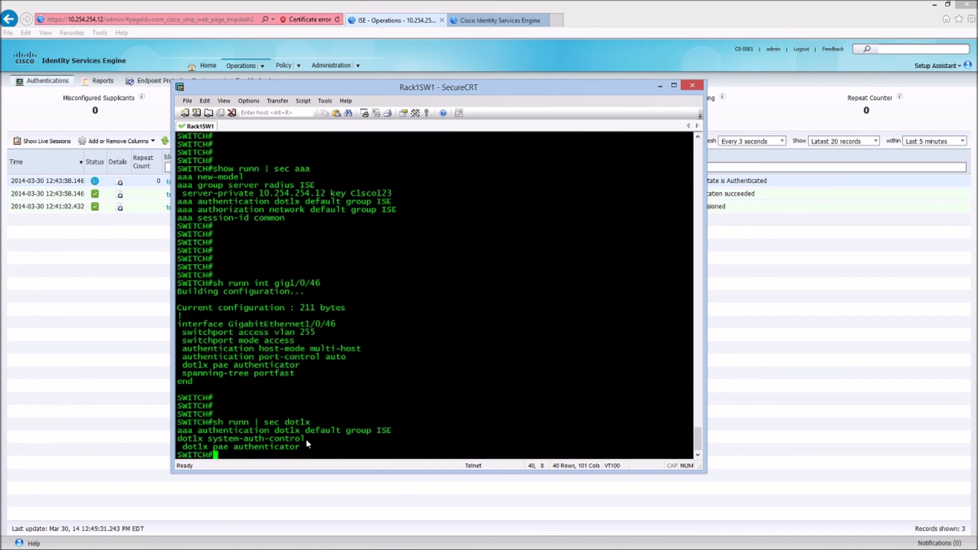
{"action": "left_click_drag", "start_coordinate": [306, 439], "coordinate": [166, 439]}
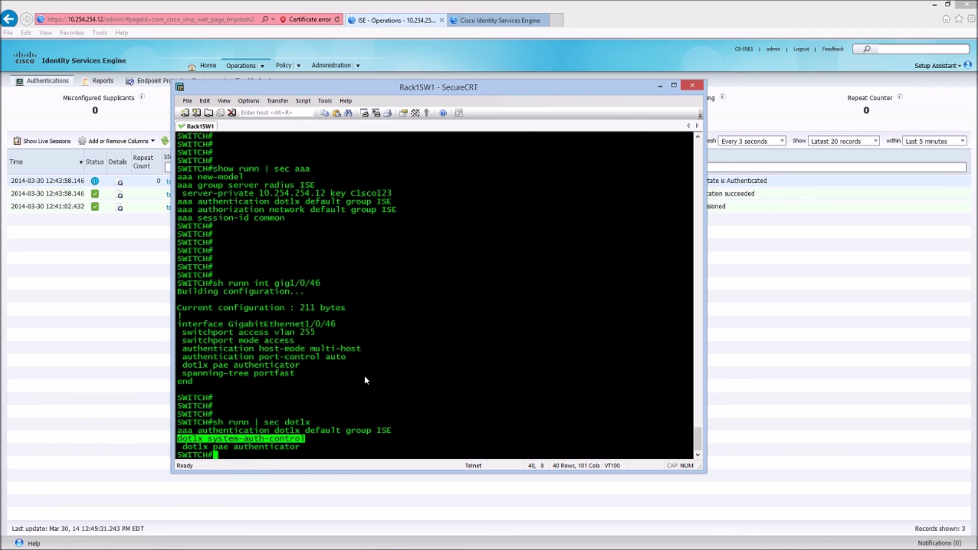